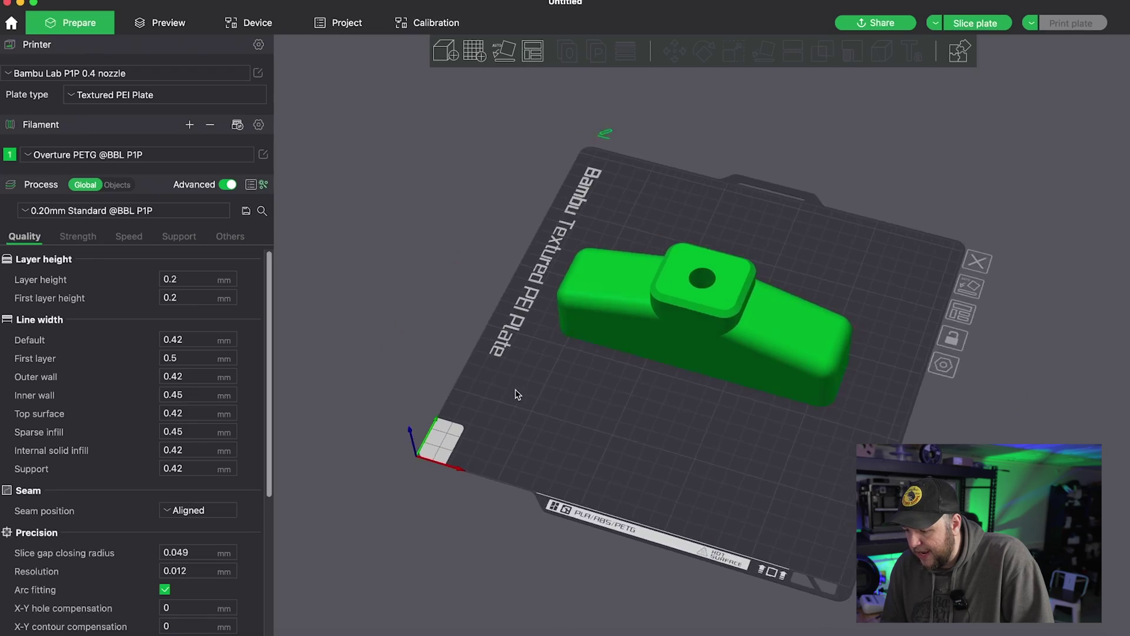
Select the green handle model on the Textured PEI build plate
left_click(695, 283)
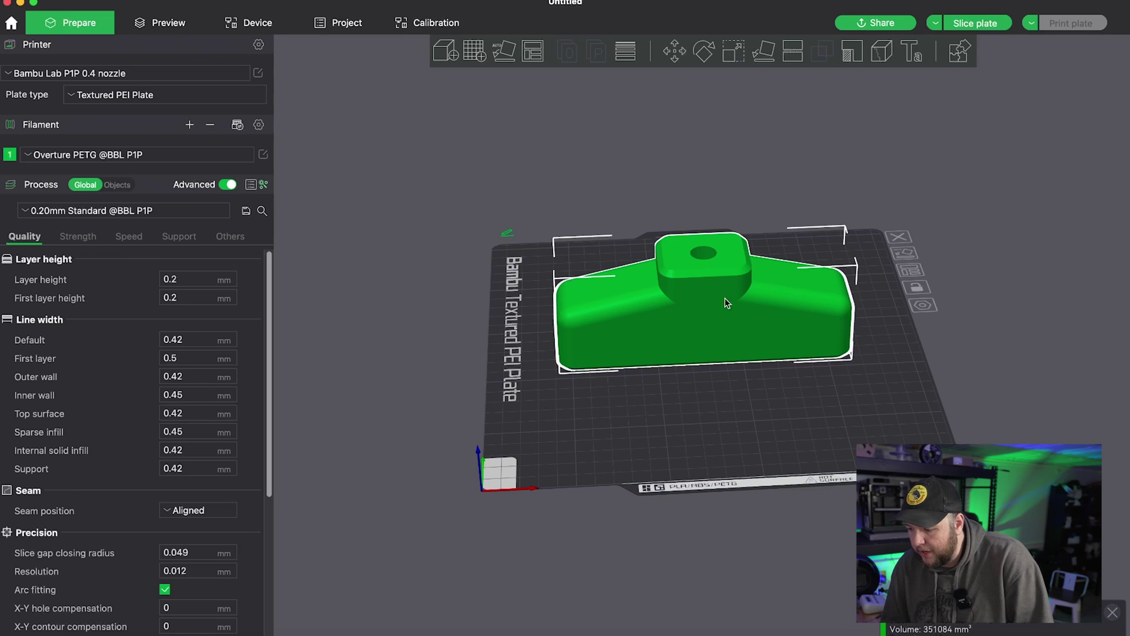
Bring up the Scale tool for the handle, showing 323.70% and 171.56 × 45.32 × 64.74 mm
left_click_drag(794, 392, 770, 394)
scroll(770, 395, "up", 5)
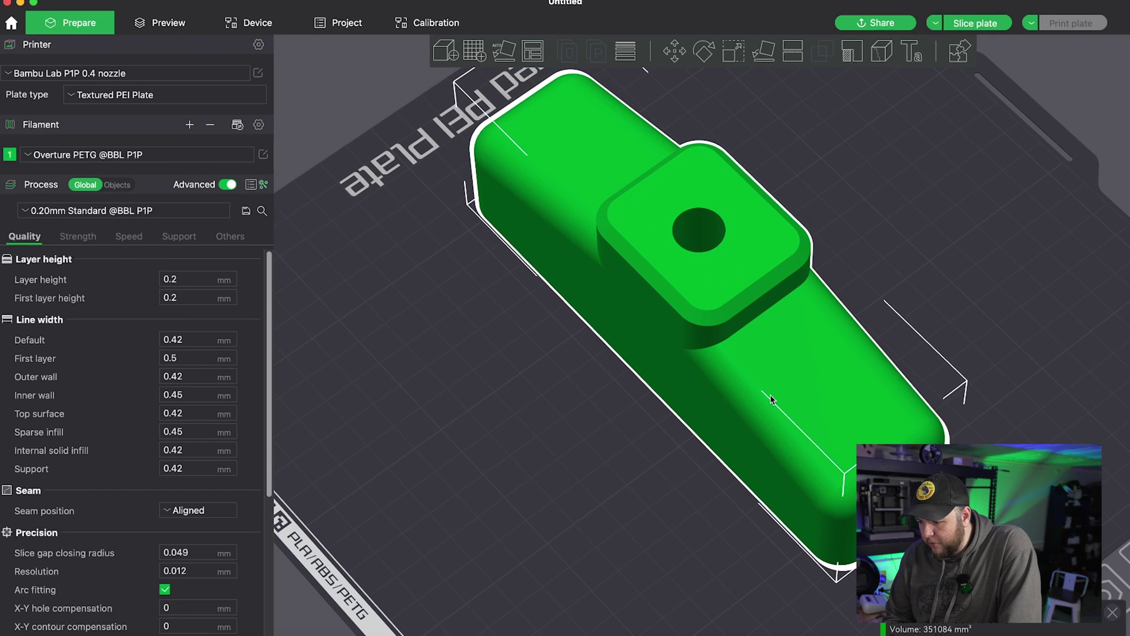
left_click(733, 52)
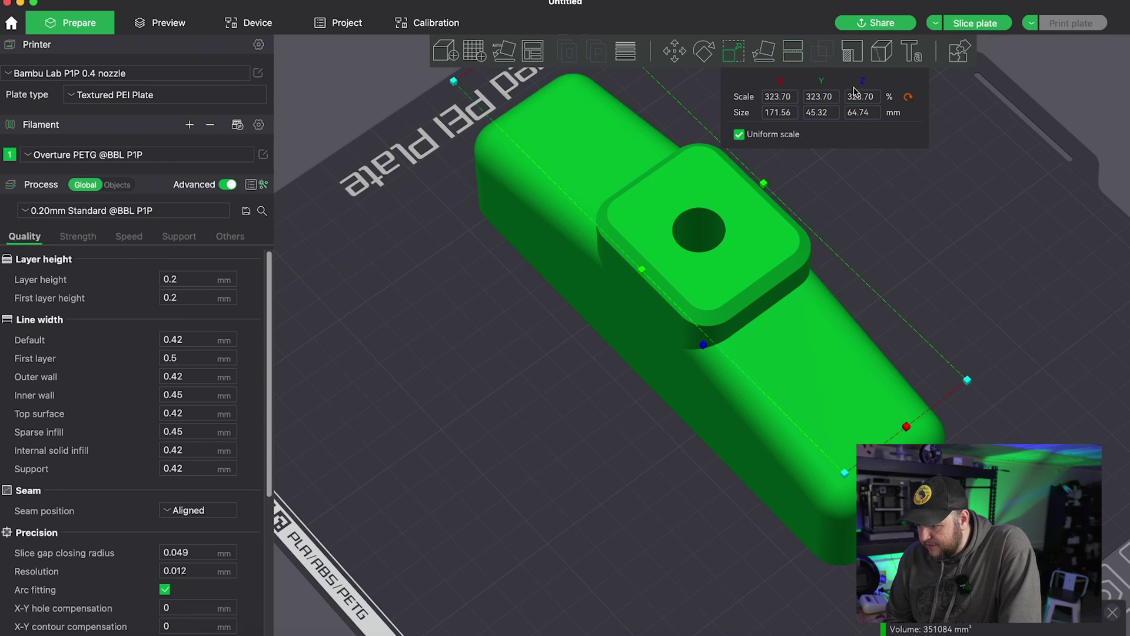
Reset the camera to a centred front angle on the handle and slice the plate
left_click_drag(624, 273, 578, 393)
scroll(578, 393, "down", 3)
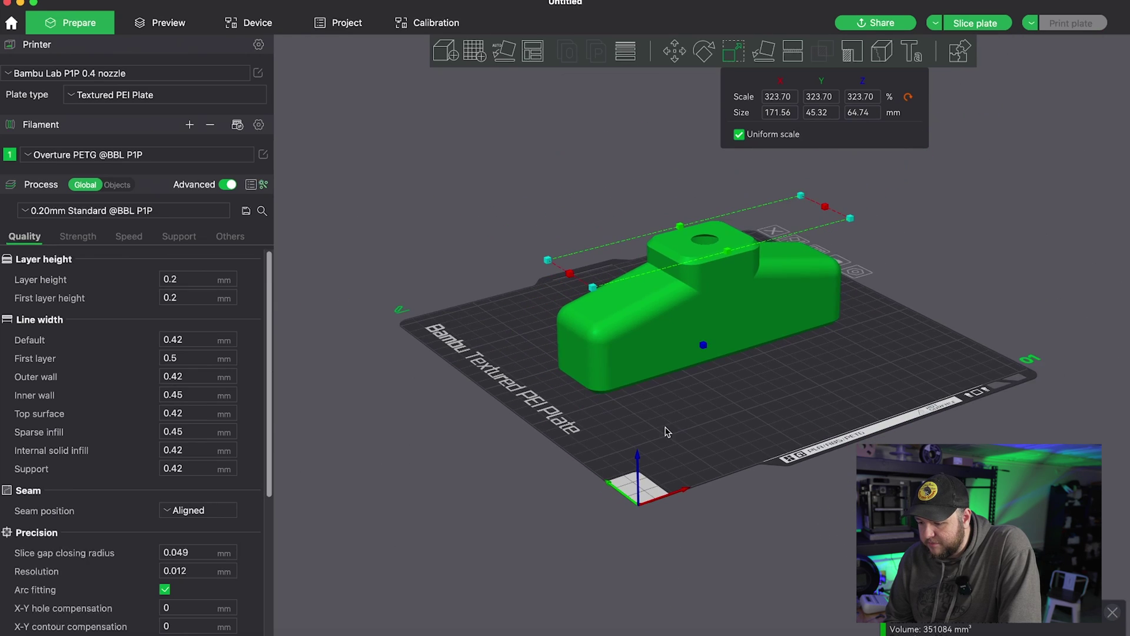
key("1")
key("z")
left_click_drag(658, 440, 624, 473)
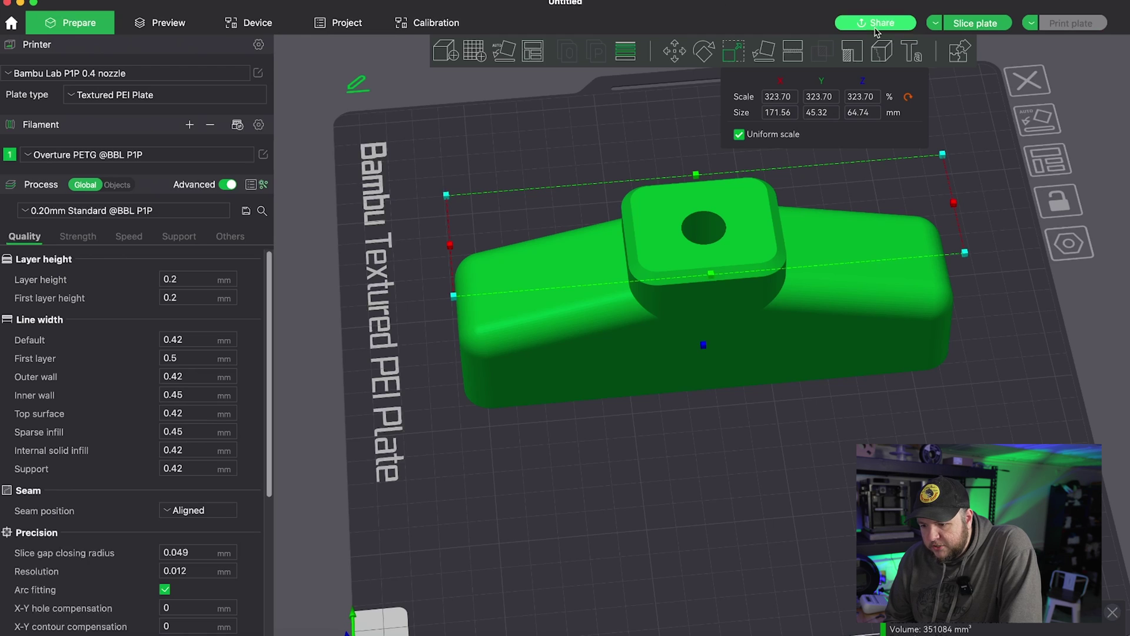
left_click(980, 25)
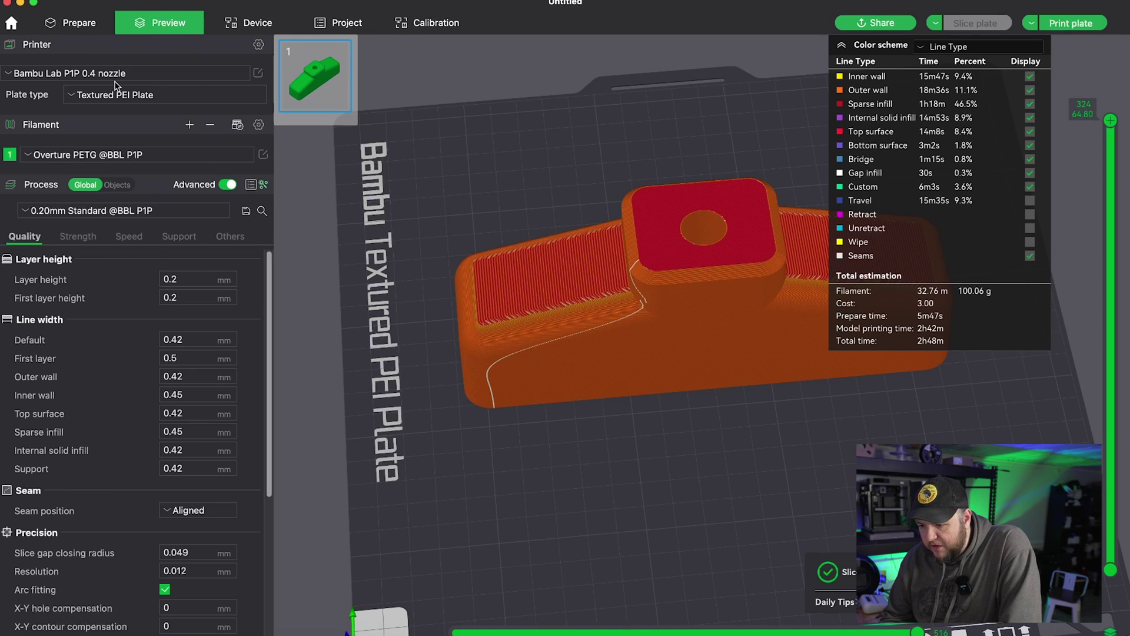
Cut the preview to layer 174 (34.80 mm), collapse the legend, and zoom in on the infill
left_click_drag(1117, 134, 1004, 331)
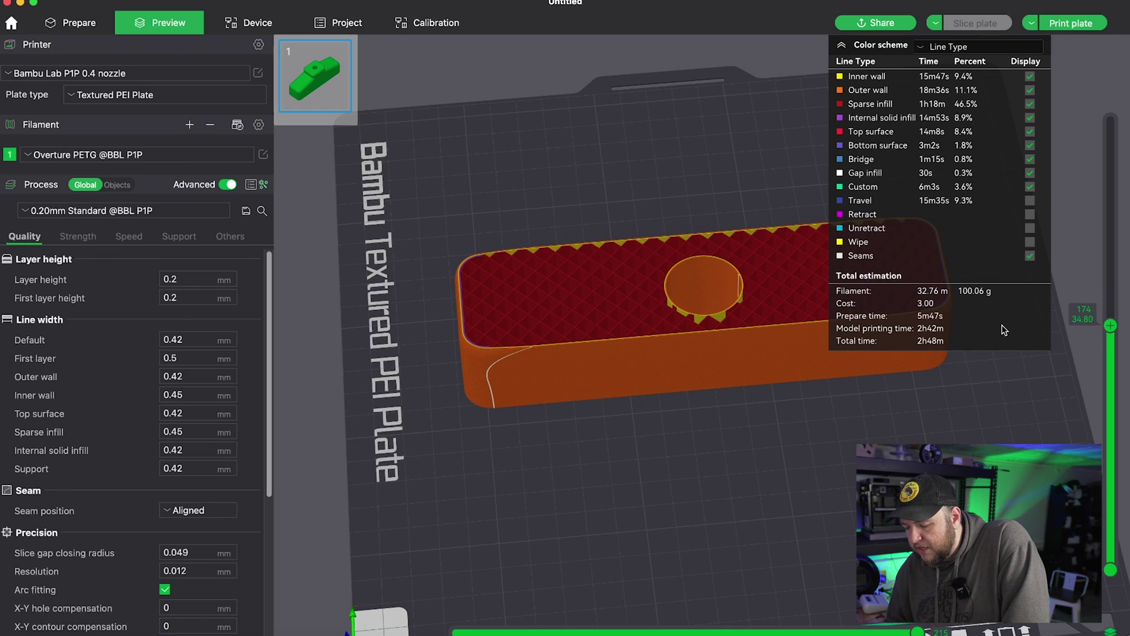
left_click(841, 46)
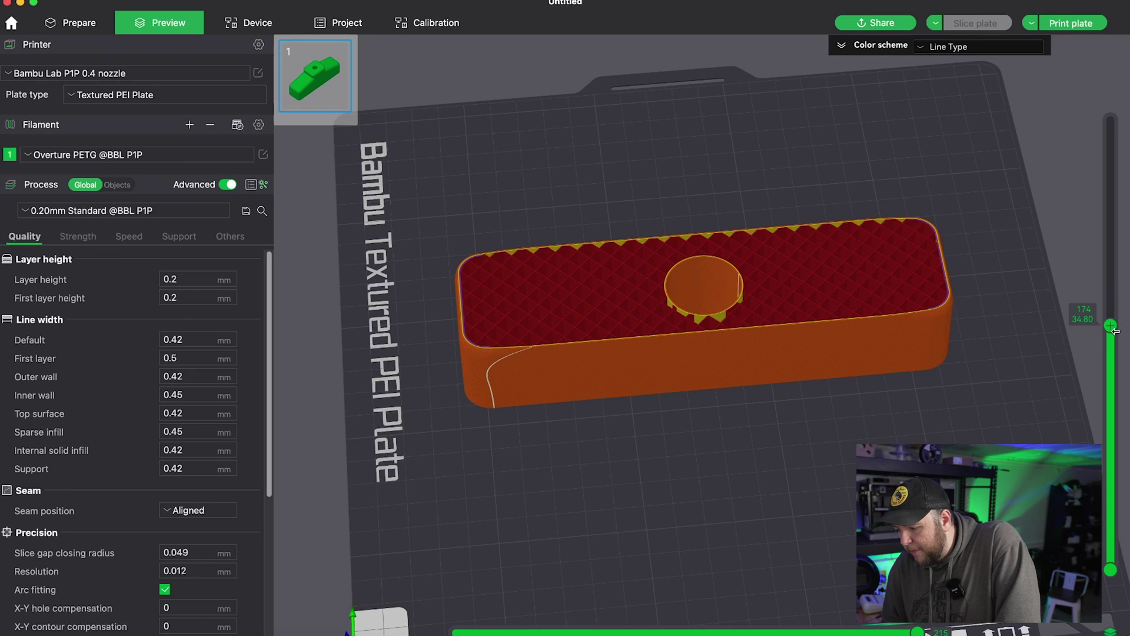
left_click_drag(914, 353, 908, 356)
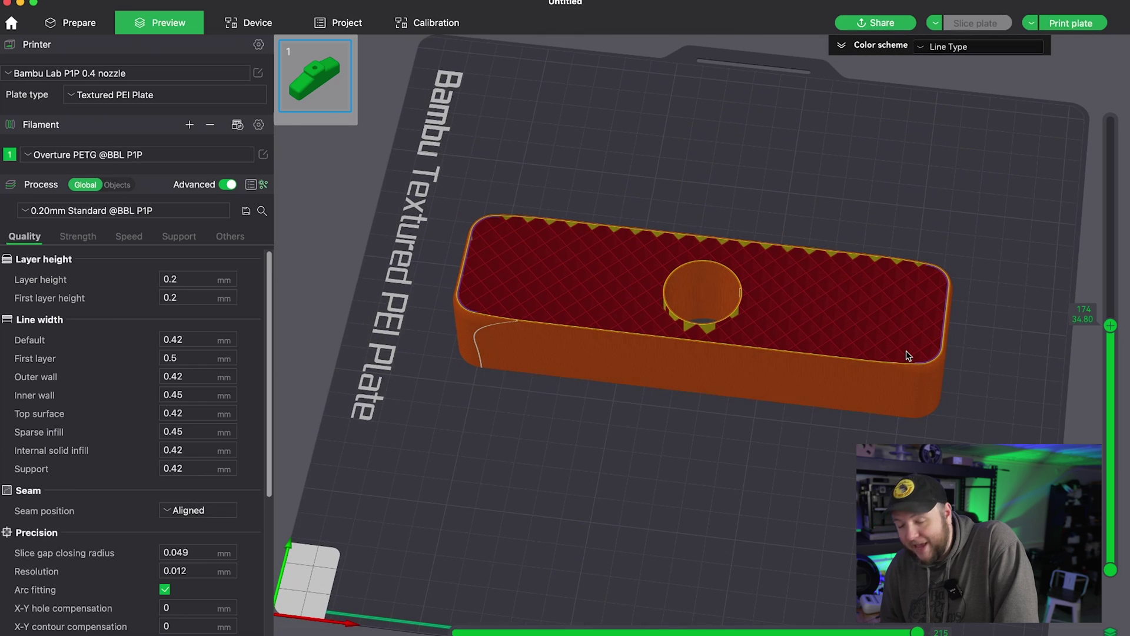
scroll(909, 353, "up", 5)
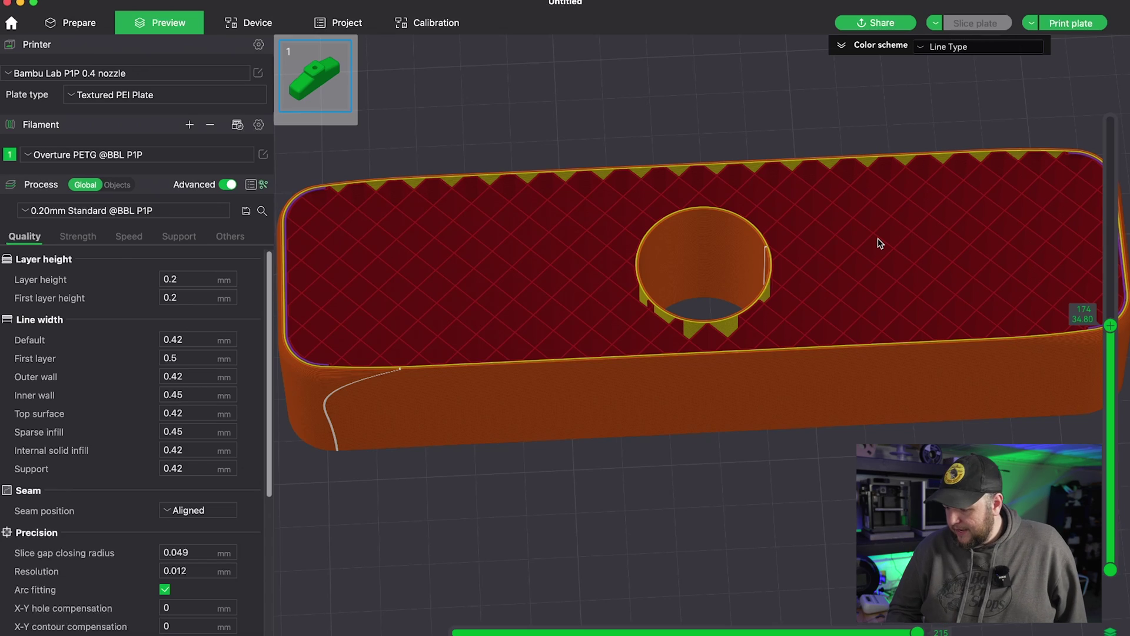
Rewind layer 174's toolpath and zoom in on the crosshatched grid infill lines, then zoom back out
key("Left")
key("Left")
key("Left")
key("Left")
key("Left")
key("Left")
key("Left")
key("Left")
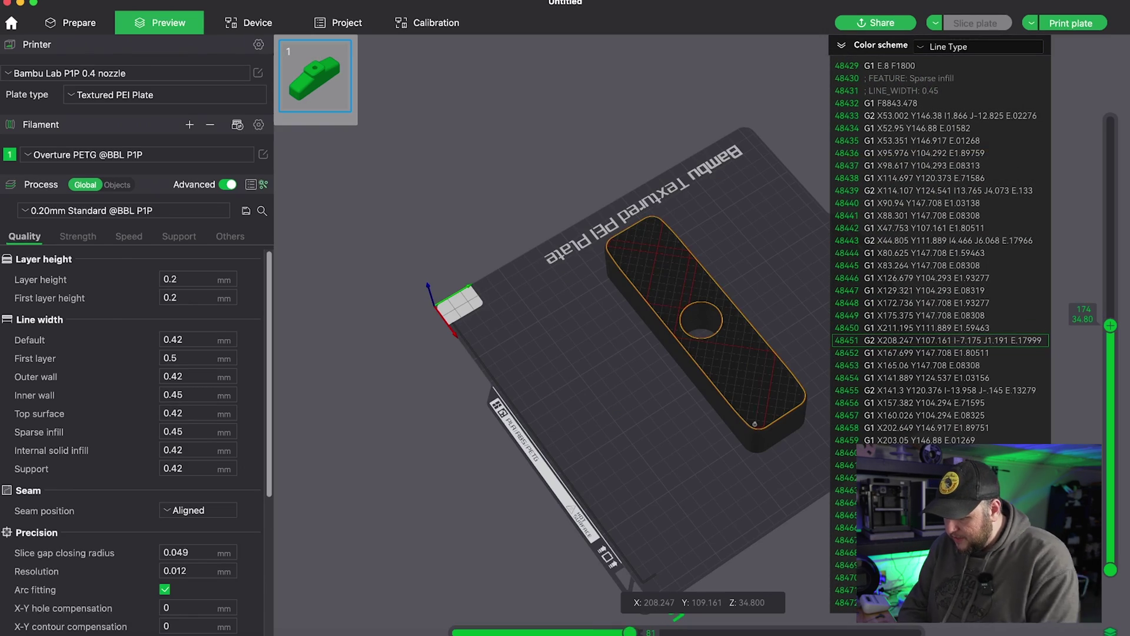
key("Left")
left_click_drag(628, 632, 805, 632)
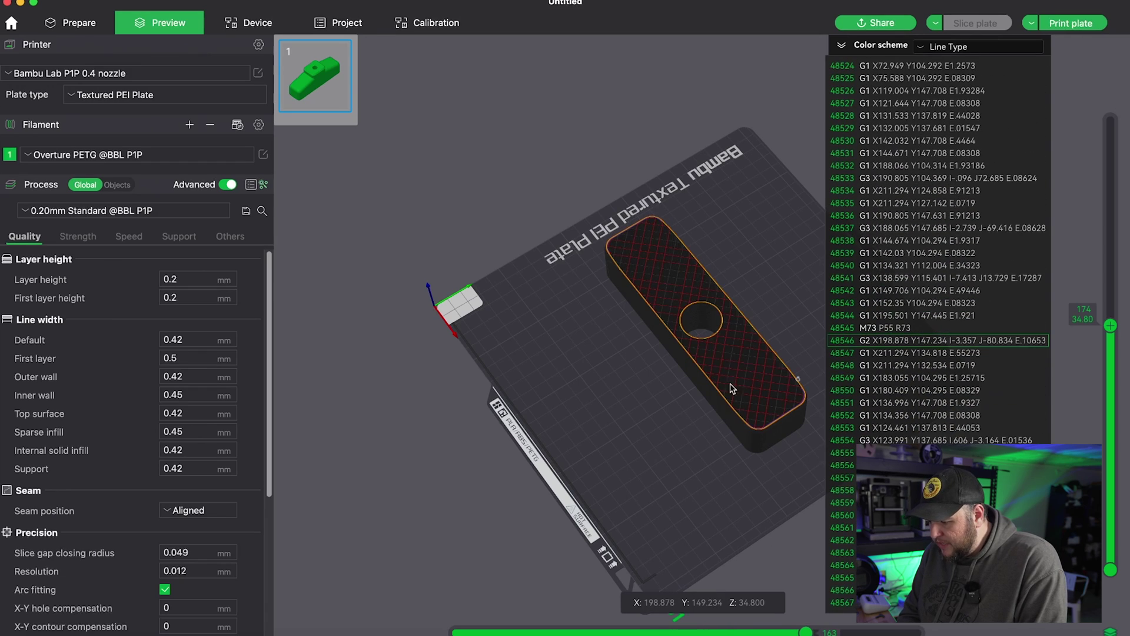
scroll(646, 385, "up", 10)
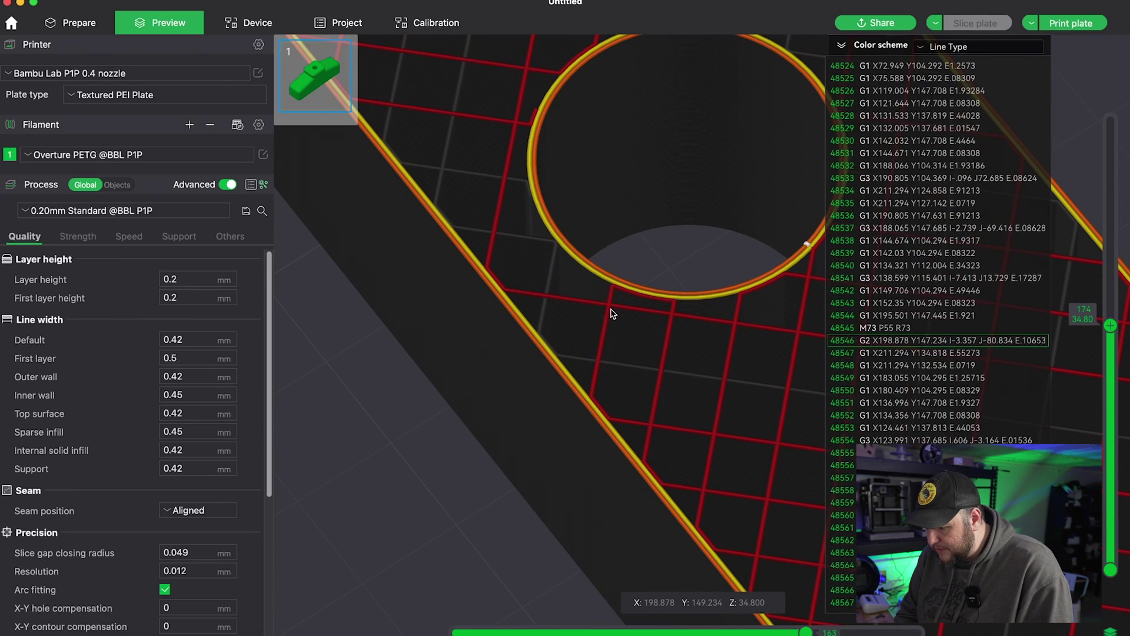
scroll(669, 255, "up", 5)
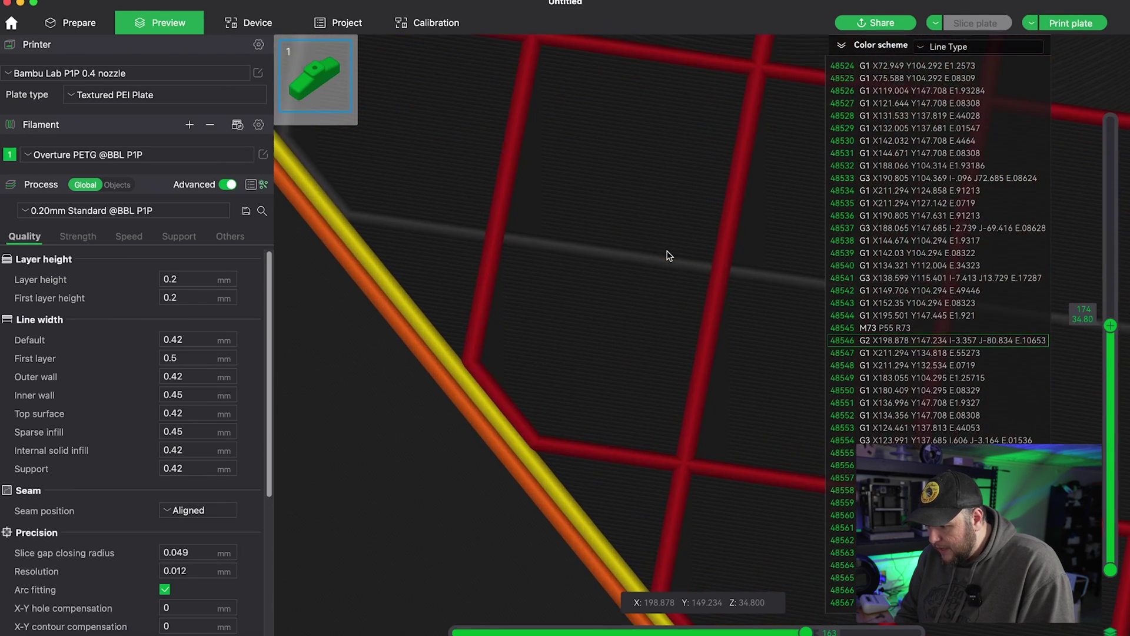
scroll(669, 256, "down", 2)
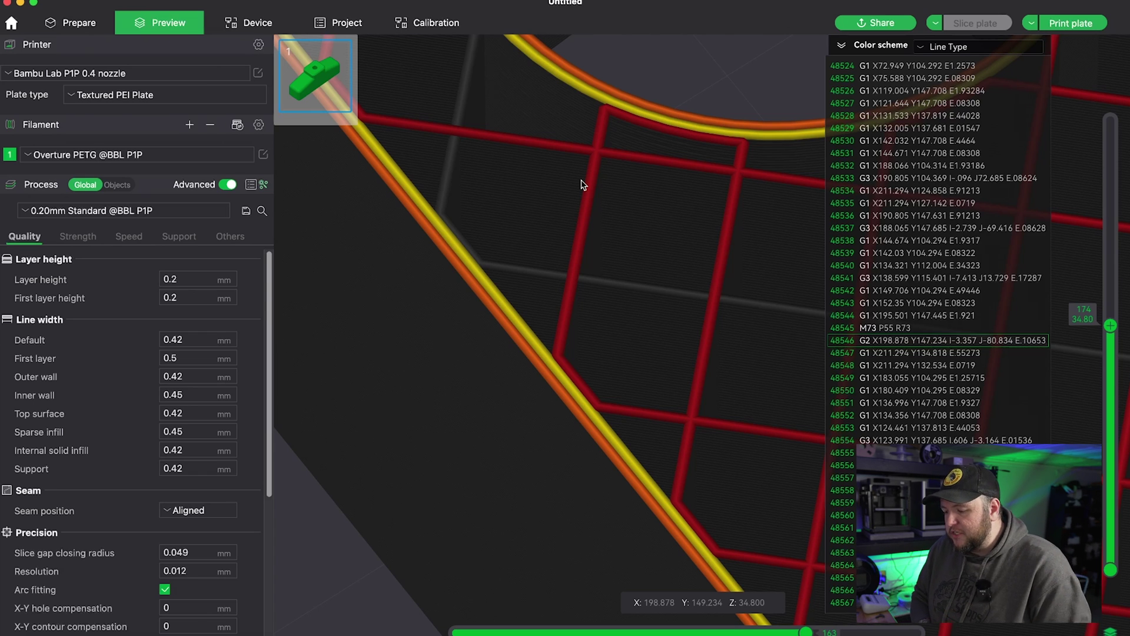
scroll(581, 184, "down", 10)
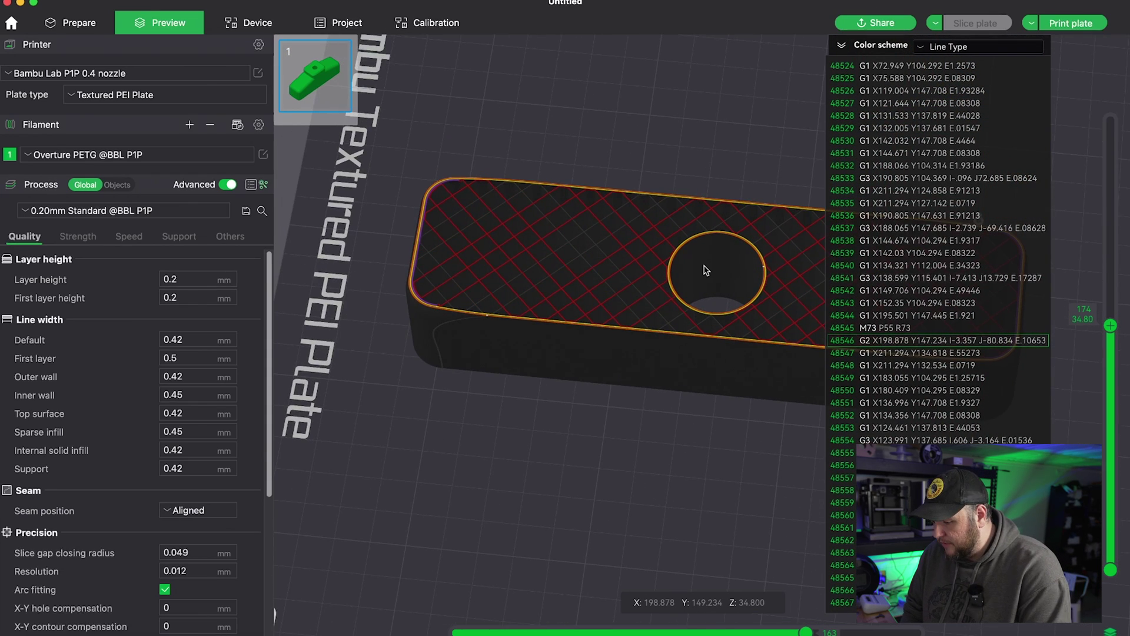
middle_click_drag(707, 270, 527, 356)
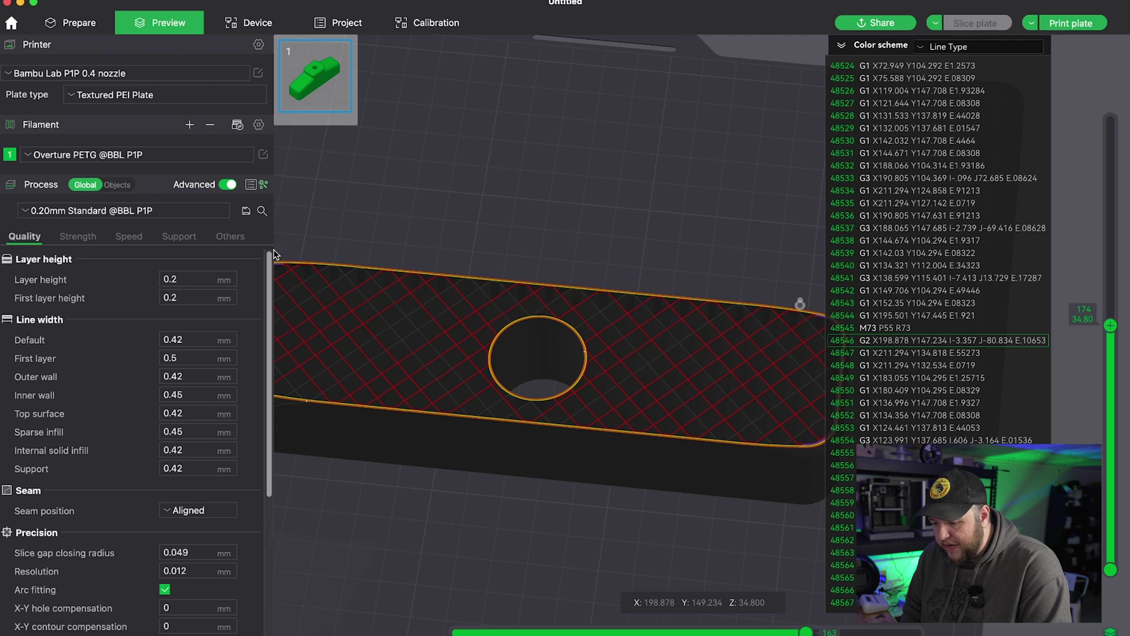
In the Strength settings, change Sparse infill pattern from Grid to Gyroid
left_click(78, 237)
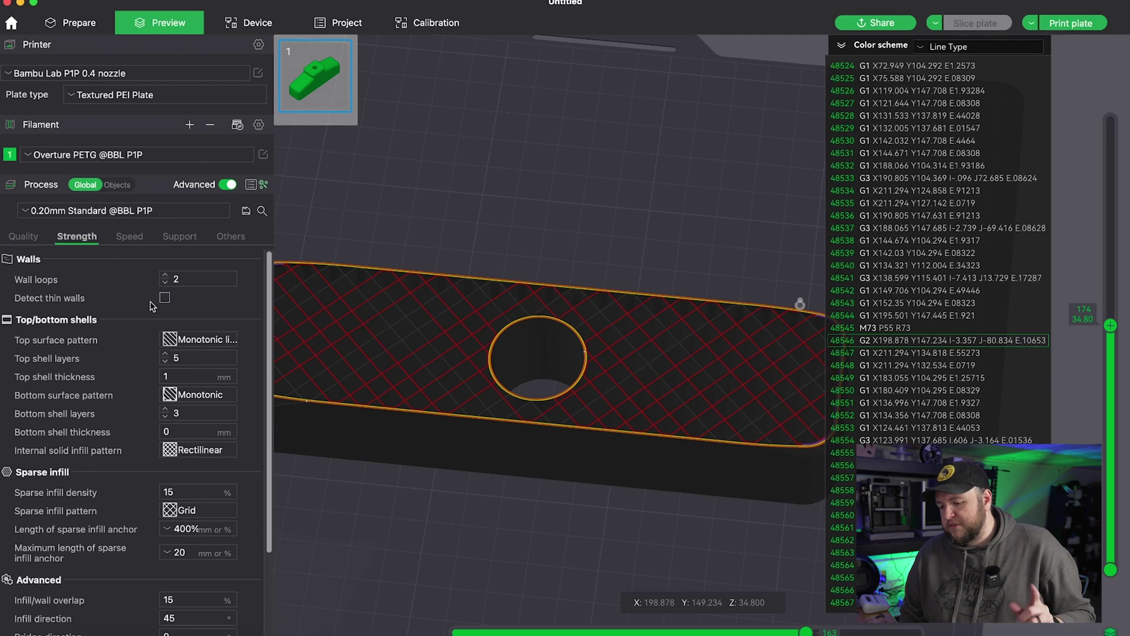
left_click(22, 236)
scroll(118, 373, "down", 5)
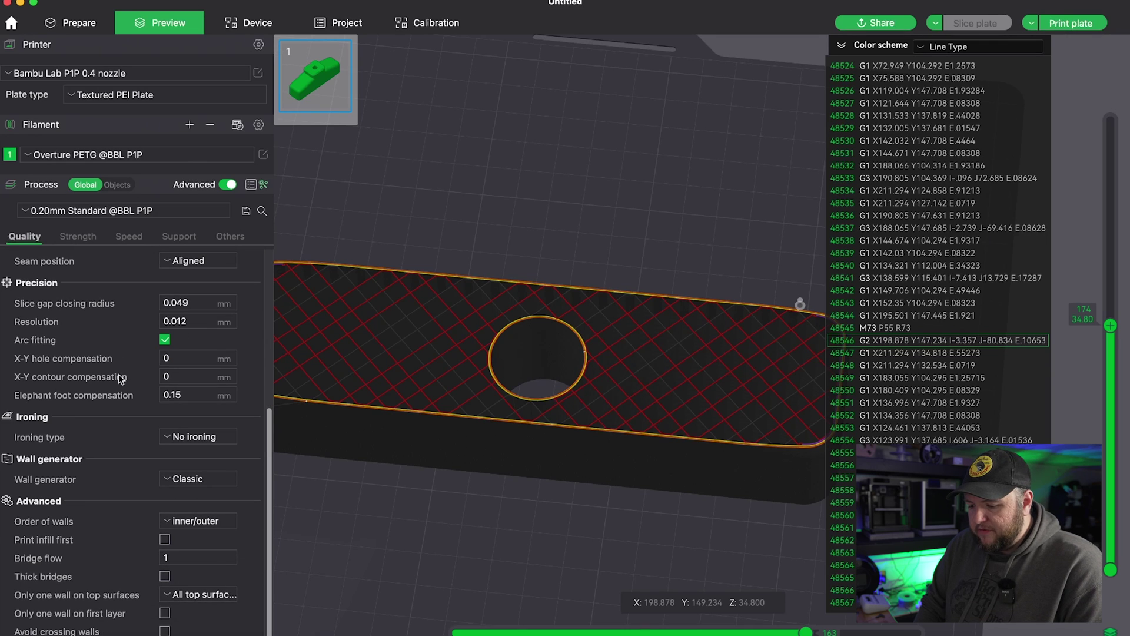
scroll(118, 374, "up", 5)
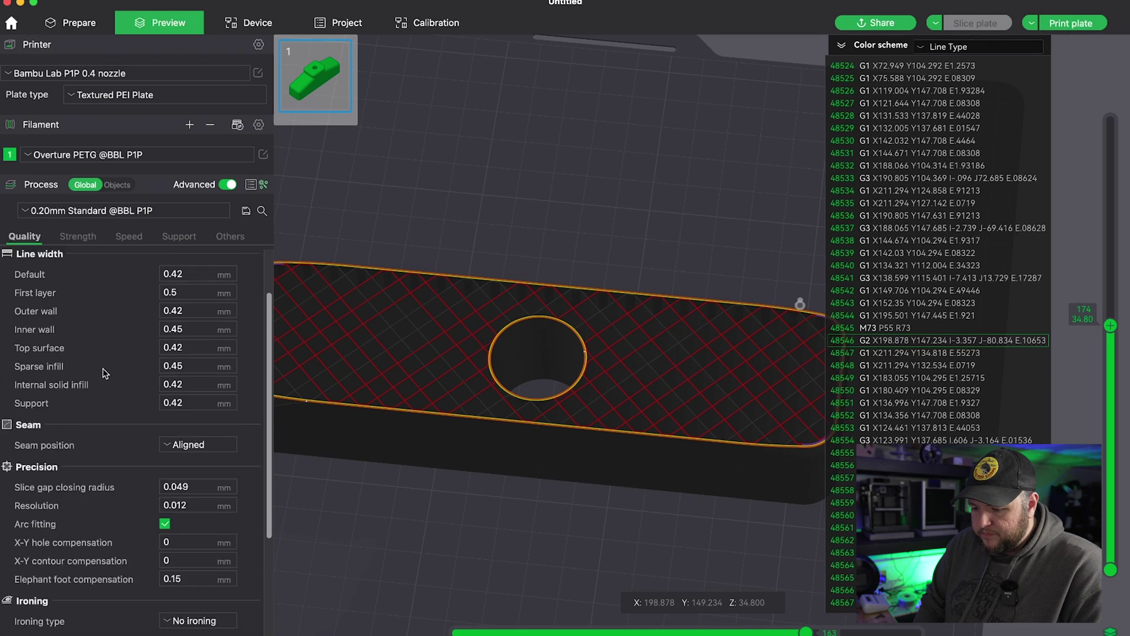
left_click(83, 238)
scroll(106, 380, "down", 4)
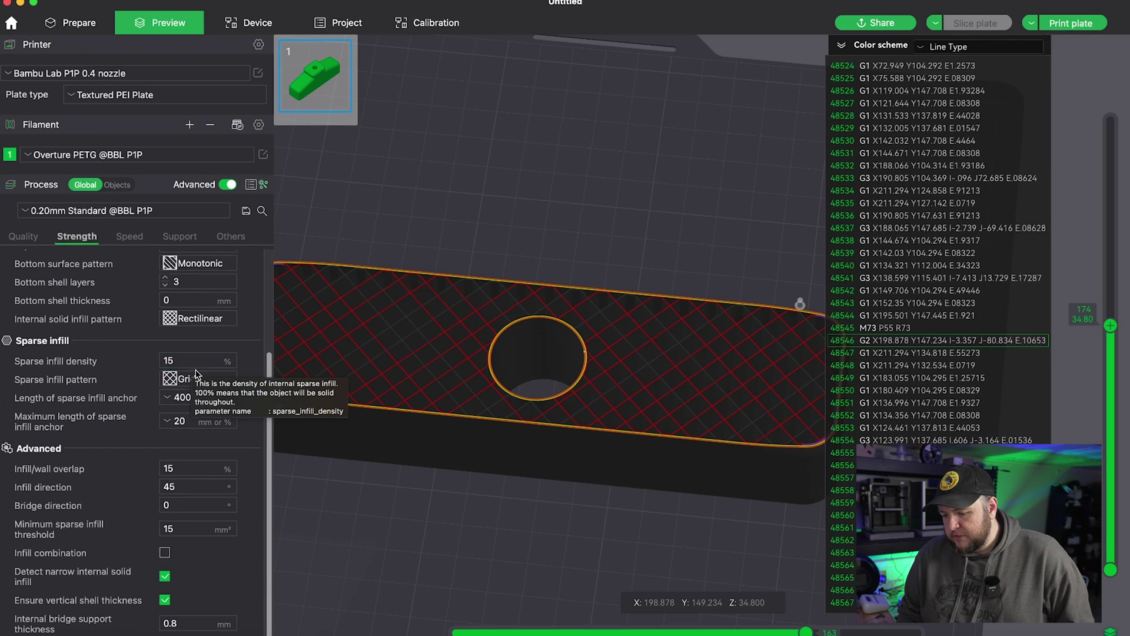
left_click(195, 379)
scroll(231, 254, "down", 2)
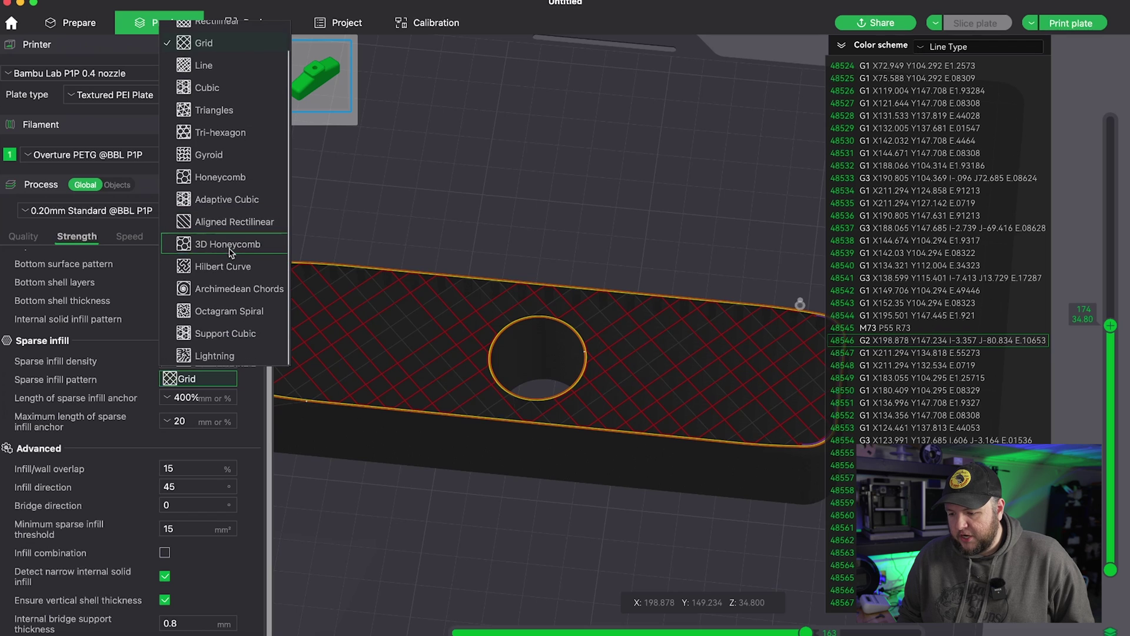
scroll(231, 253, "up", 2)
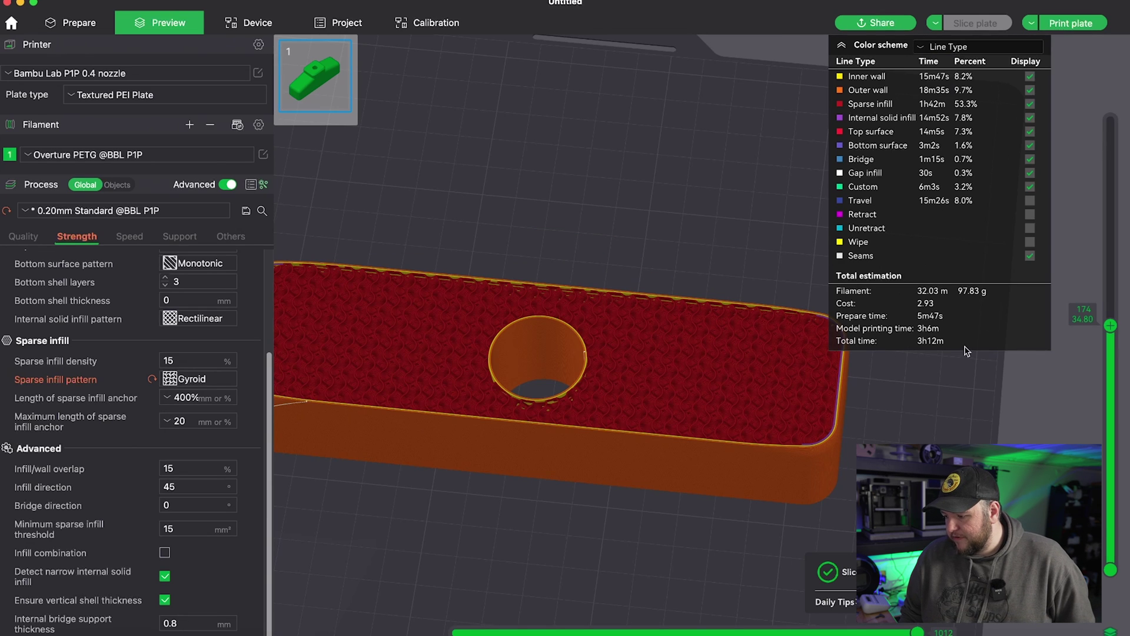
Step through the gyroid infill around layer 187, rewinding and advancing the layer's toolpath moves
left_click_drag(1110, 325, 1083, 316)
scroll(651, 497, "up", 5)
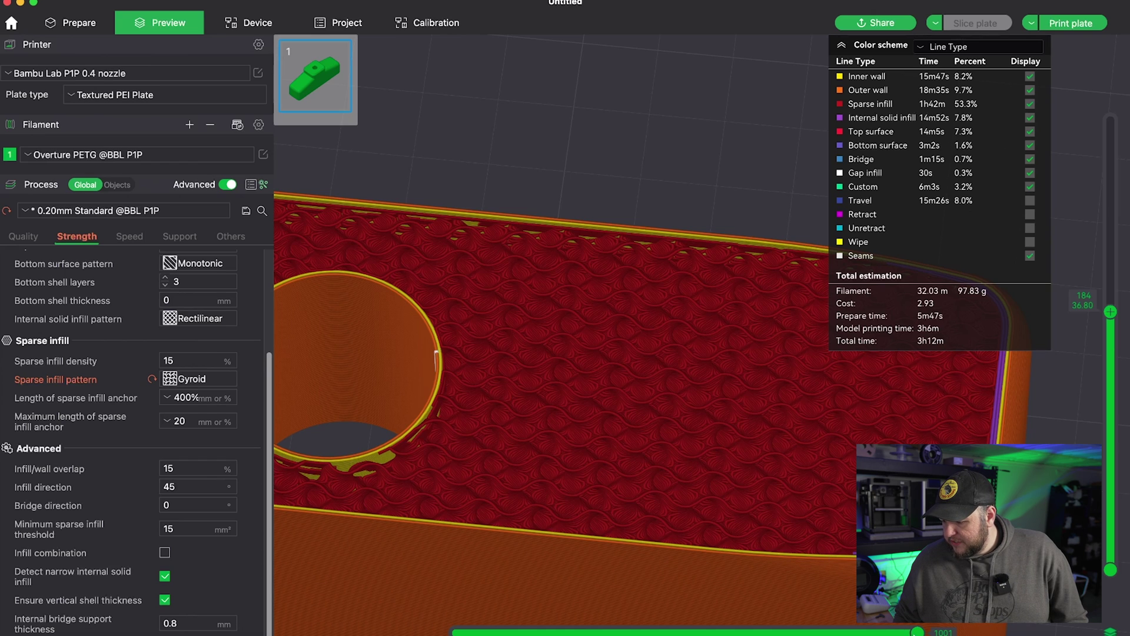
mouse_move(917, 631)
left_mouse_down()
mouse_move(838, 632)
mouse_move(924, 629)
left_mouse_up()
left_click_drag(1110, 321, 1111, 327)
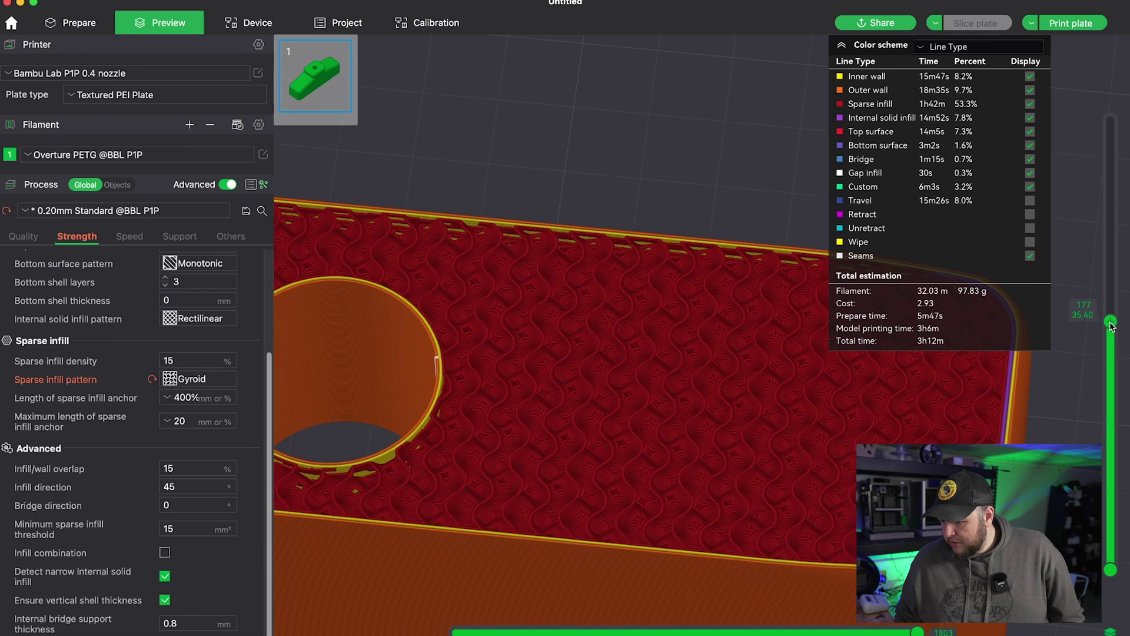
key("Left")
key("Left")
key("Left")
key("Left")
key("Left")
key("Left")
key("Left")
key("Left")
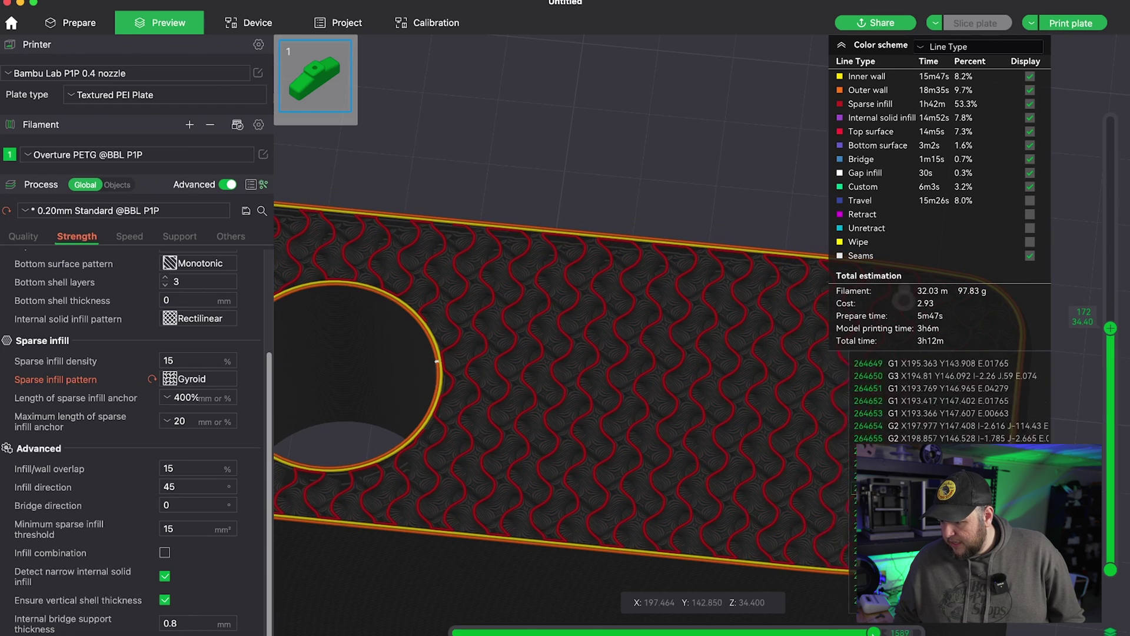
key("Right")
key("Right")
key("Right")
key("Right")
key("Right")
key("Right")
key("Right")
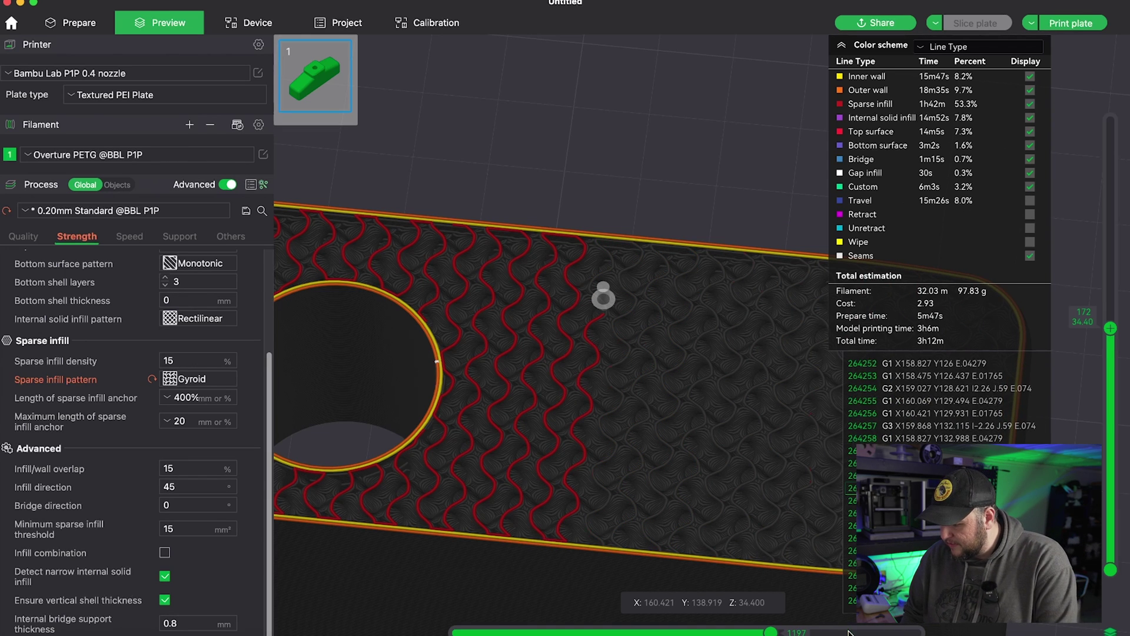
key("End")
Raise the preview to layer 214 (42.80 mm) and zoom out to the whole handle
left_click_drag(1117, 333, 1111, 272)
scroll(696, 362, "down", 5)
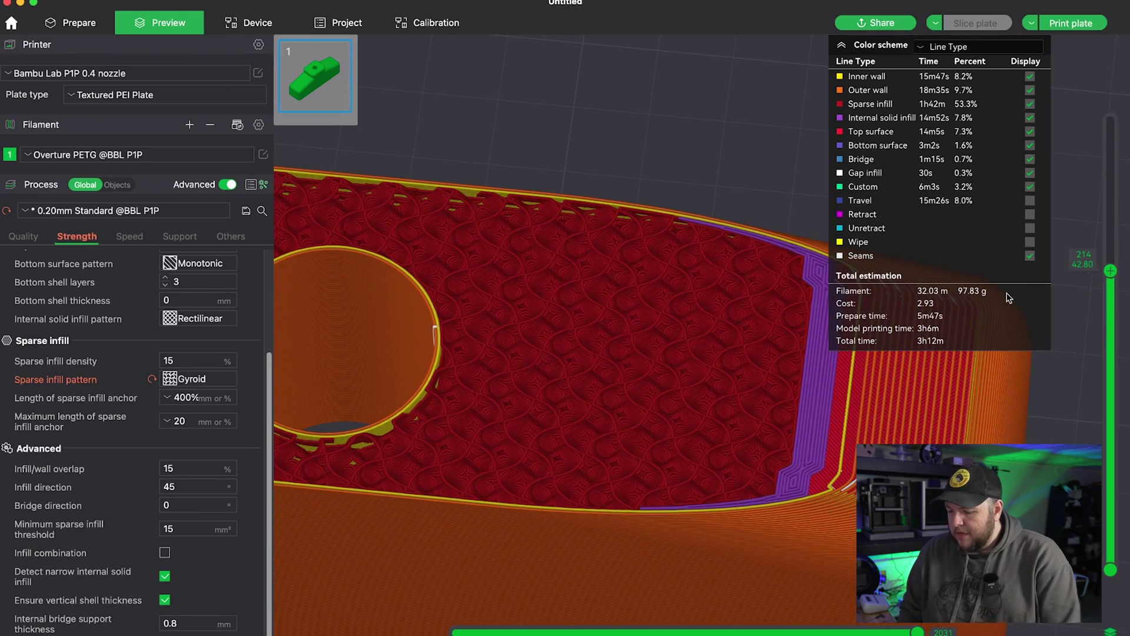
scroll(691, 396, "down", 3)
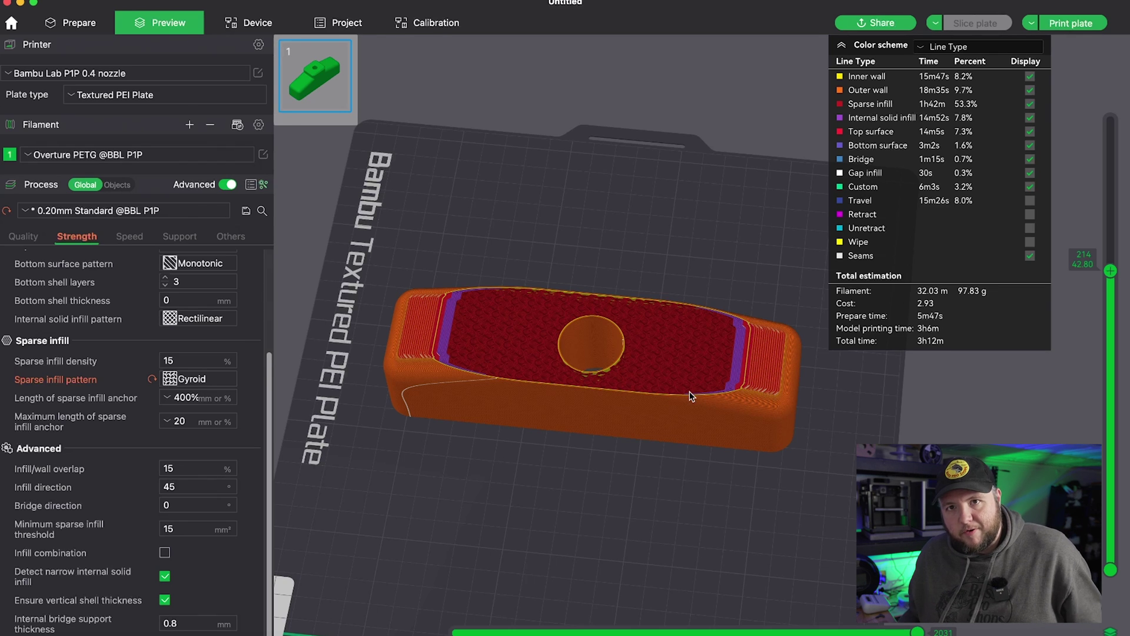
left_click(200, 378)
Switch to Honeycomb infill, re-slice (115.82 g, 4h0m), and scrub layer 202's toolpath
left_click(215, 210)
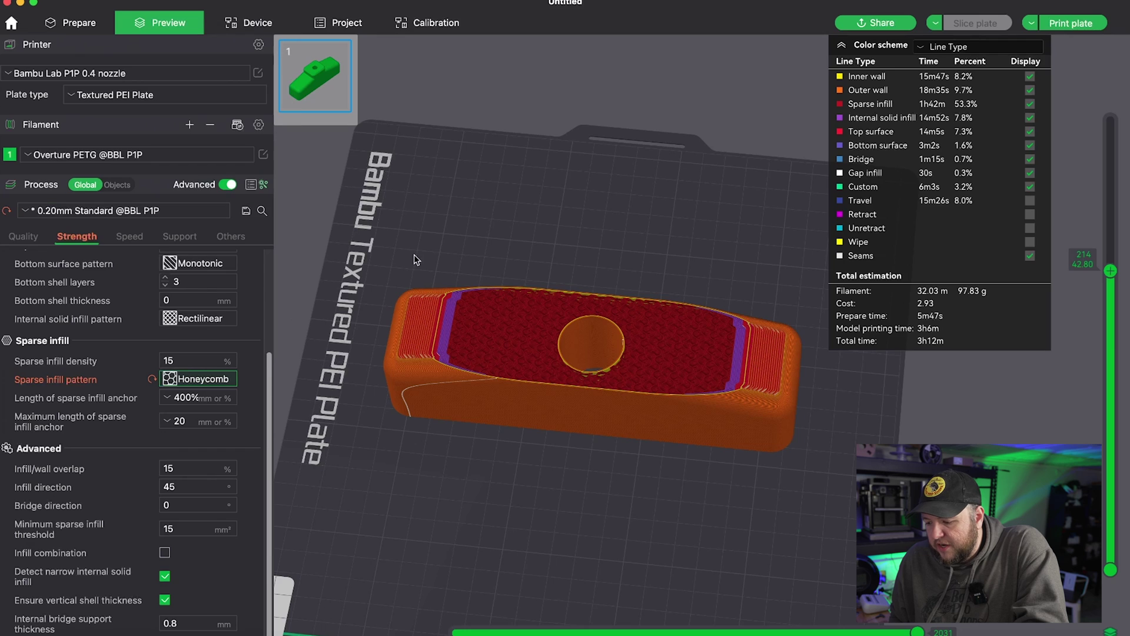
left_click(989, 25)
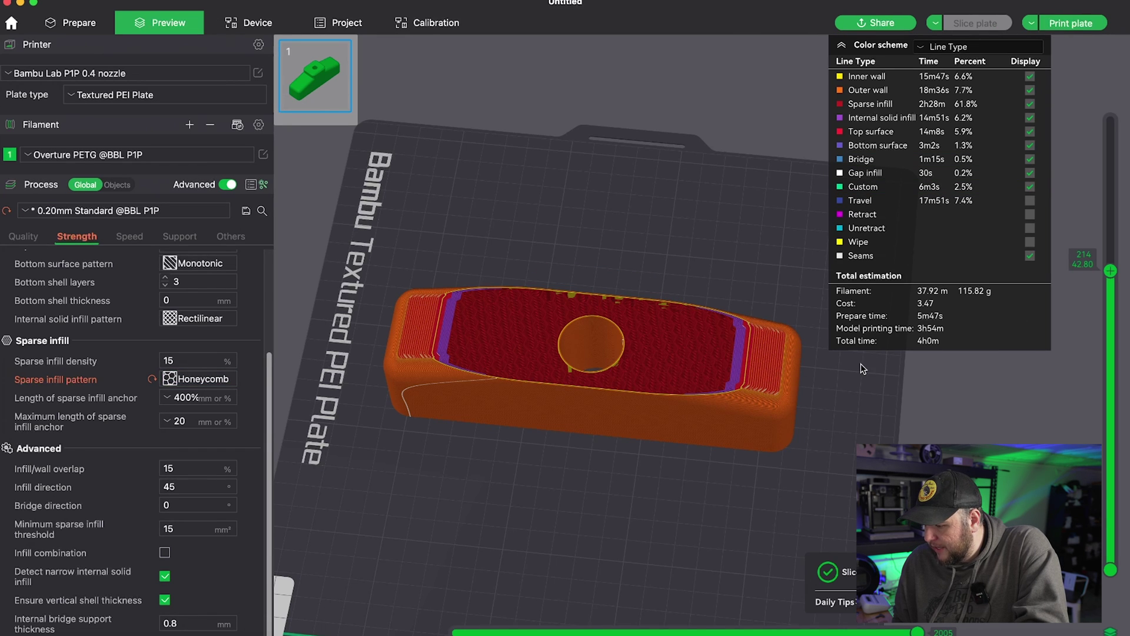
scroll(860, 363, "up", 6)
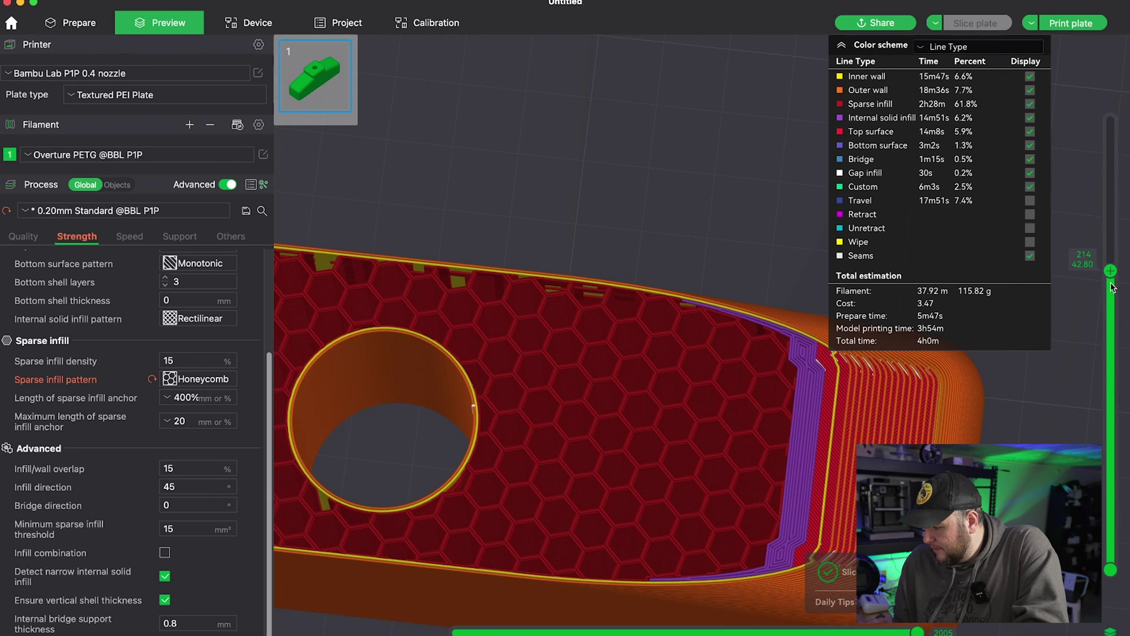
scroll(1111, 286, "down", 11)
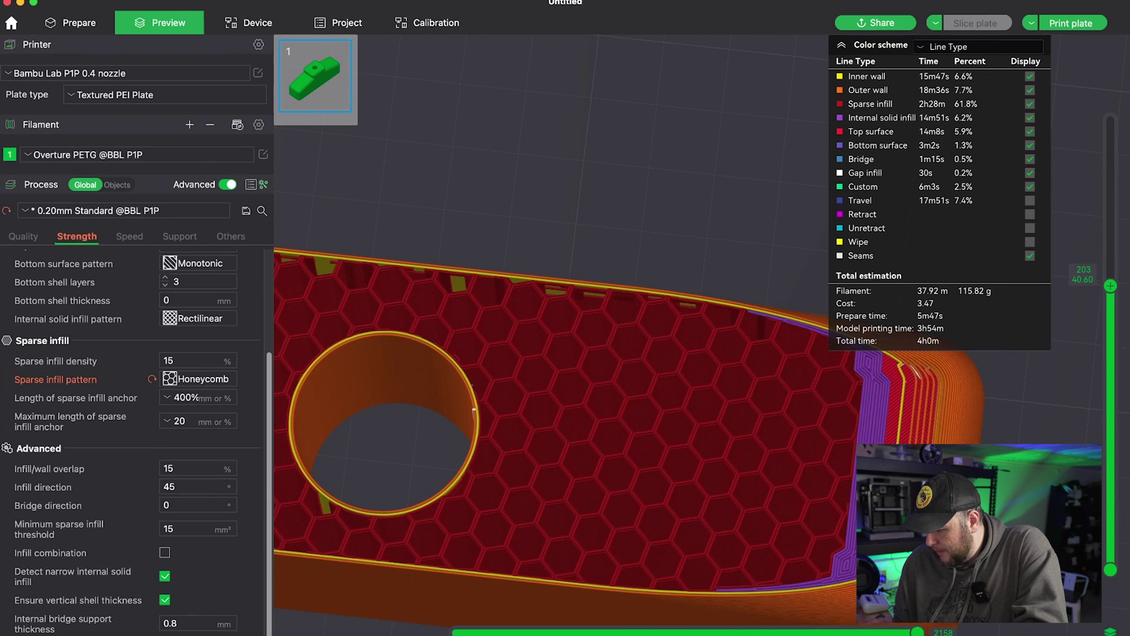
mouse_move(917, 632)
left_mouse_down()
mouse_move(733, 631)
mouse_move(842, 632)
left_mouse_up()
key("Down")
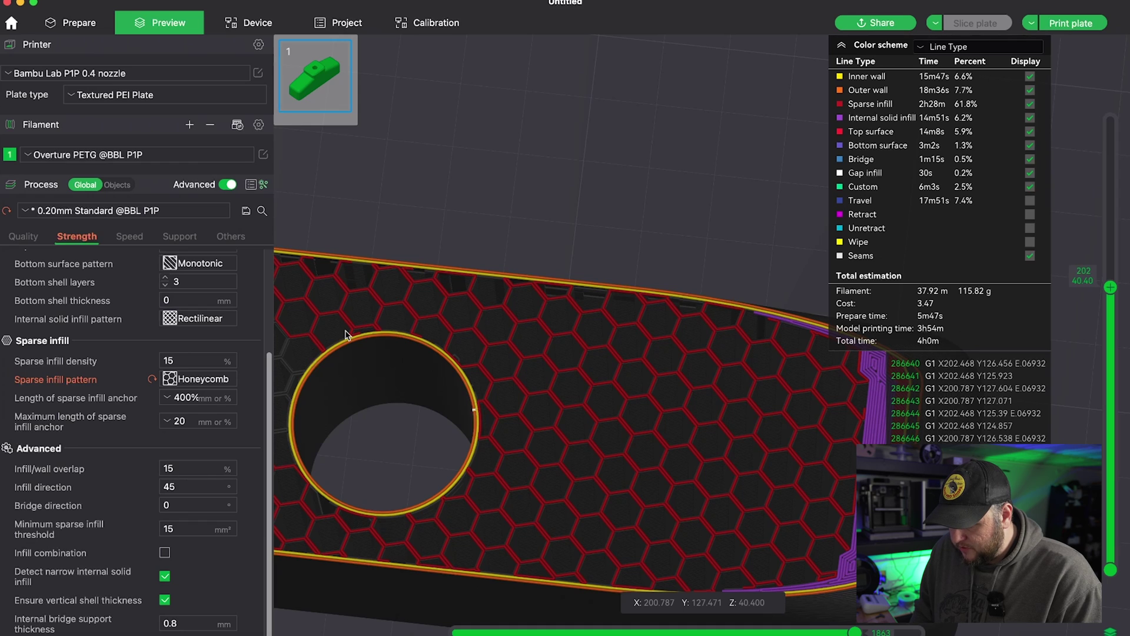
Set Sparse infill pattern back to Gyroid and re-slice, giving 97.83 g and 3h12m
left_click(218, 373)
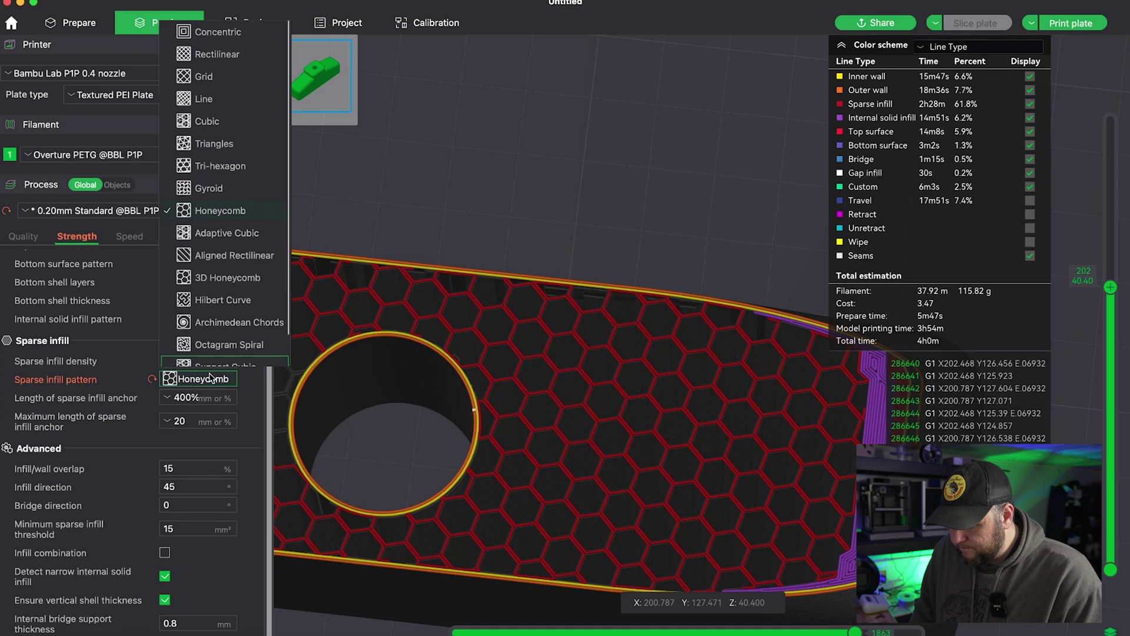
left_click(236, 184)
left_click(976, 23)
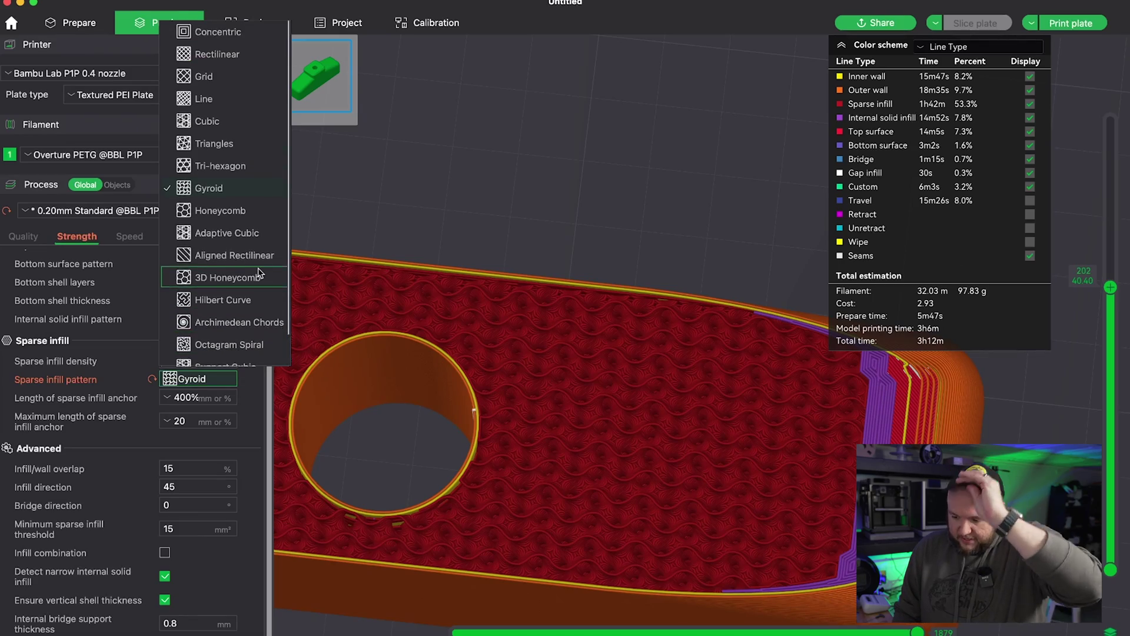
Choose Cubic infill and view layer 171's partly printed triangular infill (99.41 g, 2h46m)
left_click(207, 103)
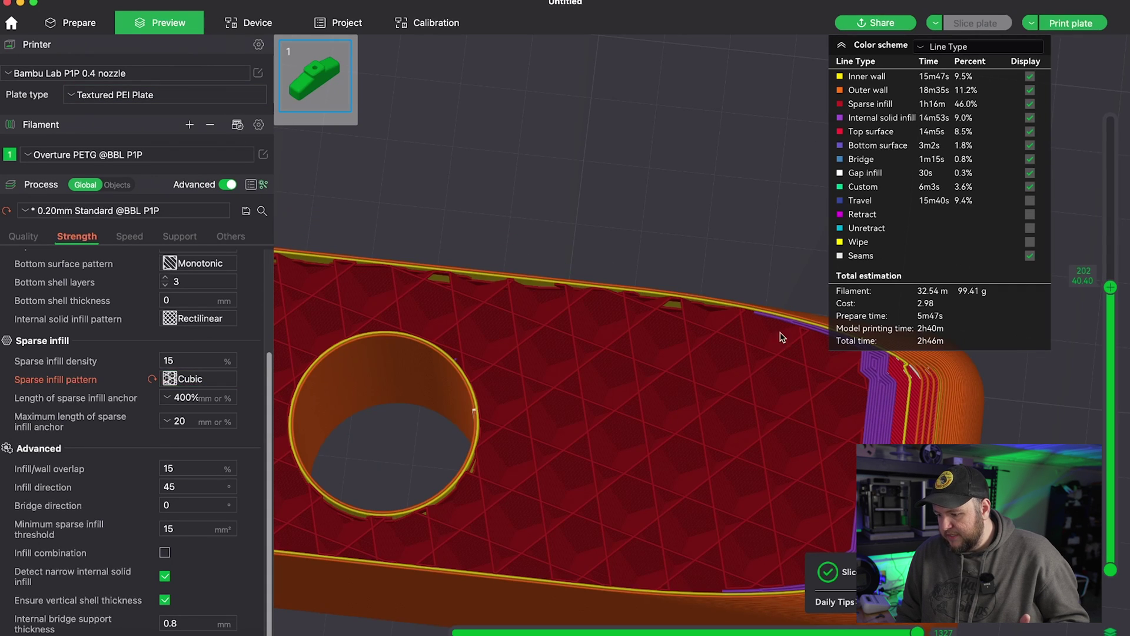
scroll(1113, 284, "up", 7)
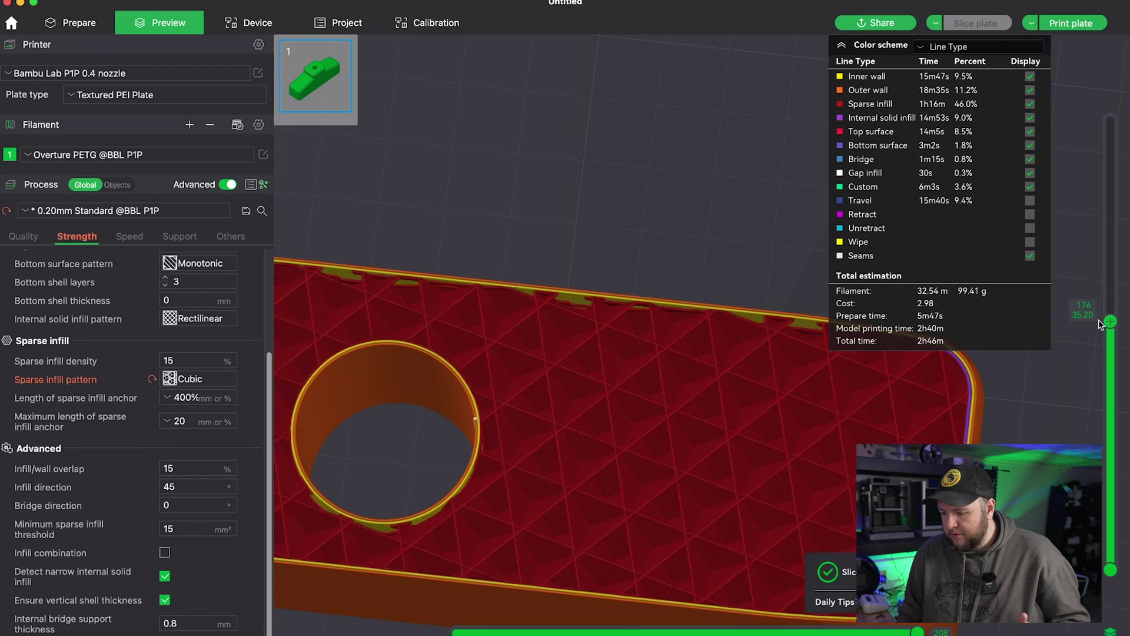
scroll(1098, 281, "down", 10)
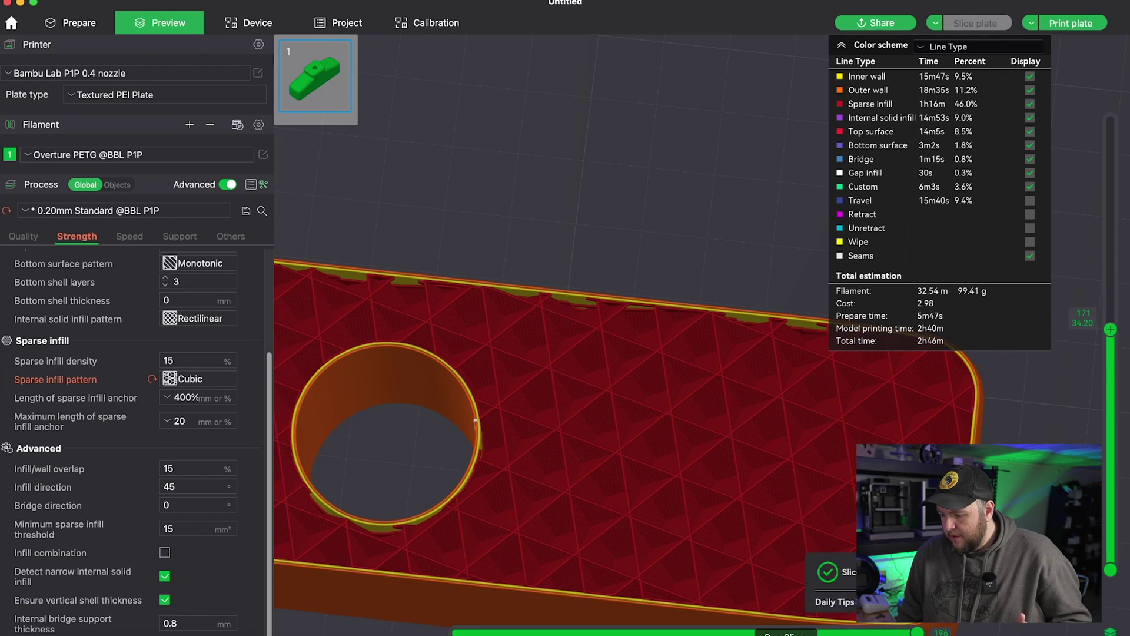
mouse_move(914, 632)
left_mouse_down()
mouse_move(705, 631)
mouse_move(914, 631)
left_mouse_up()
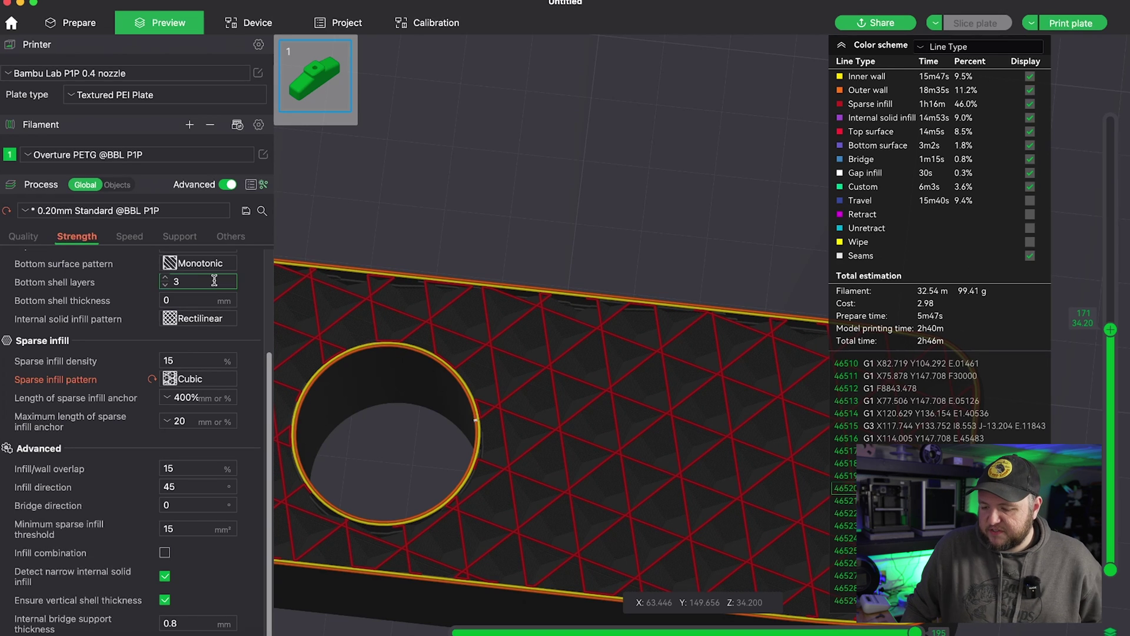
Set Sparse infill pattern to Grid, then change it to Support Cubic
left_click(212, 383)
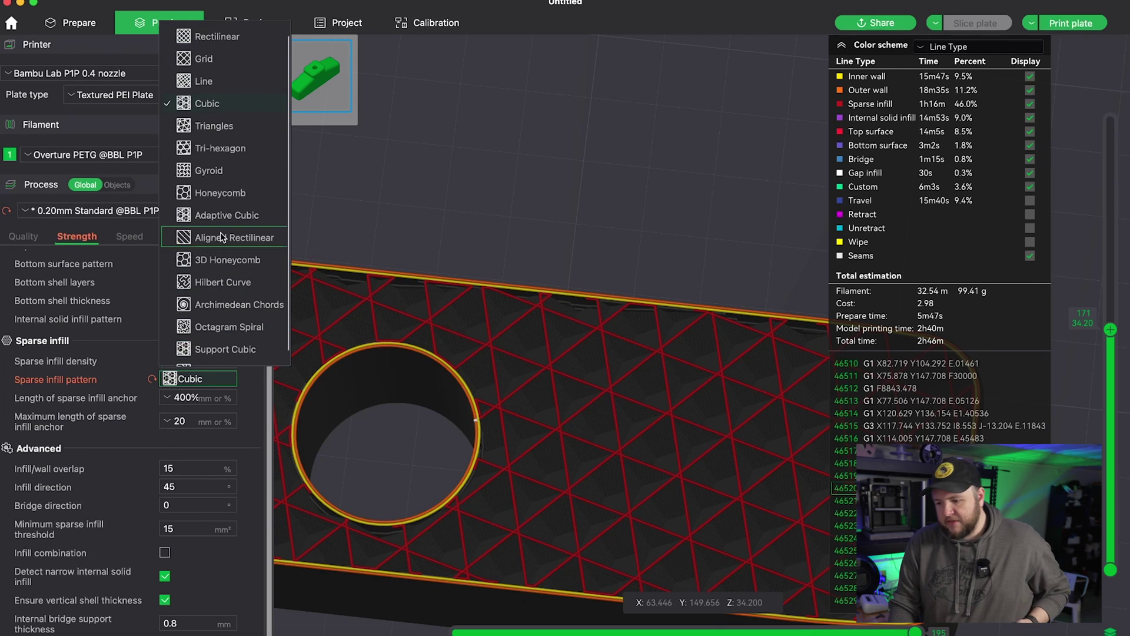
left_click(204, 59)
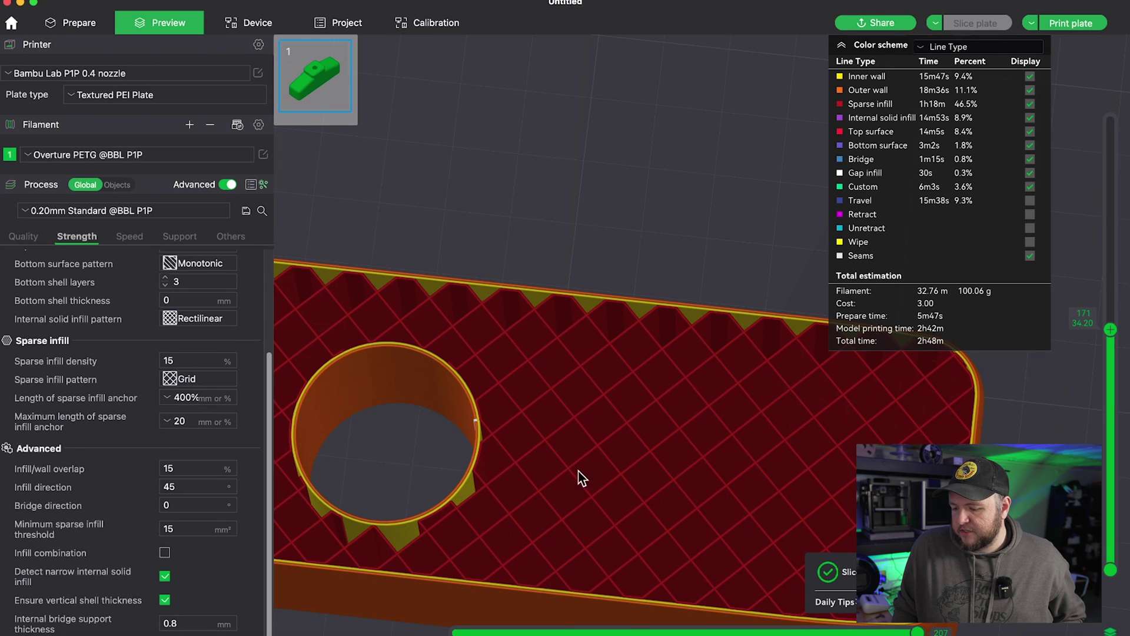
left_click(199, 380)
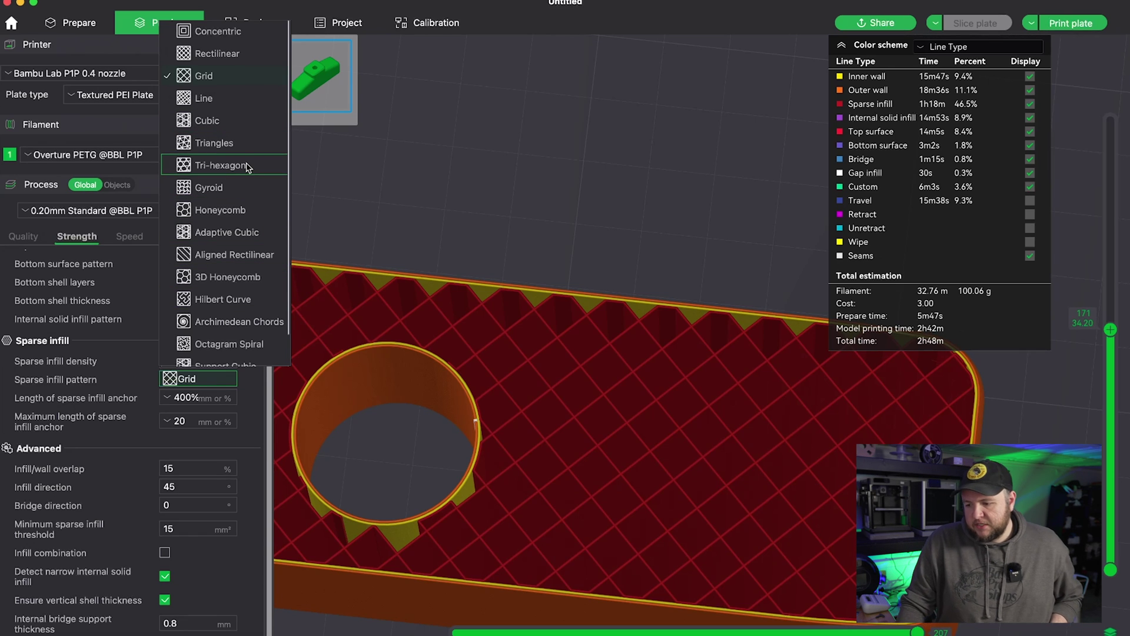
scroll(231, 216, "down", 1)
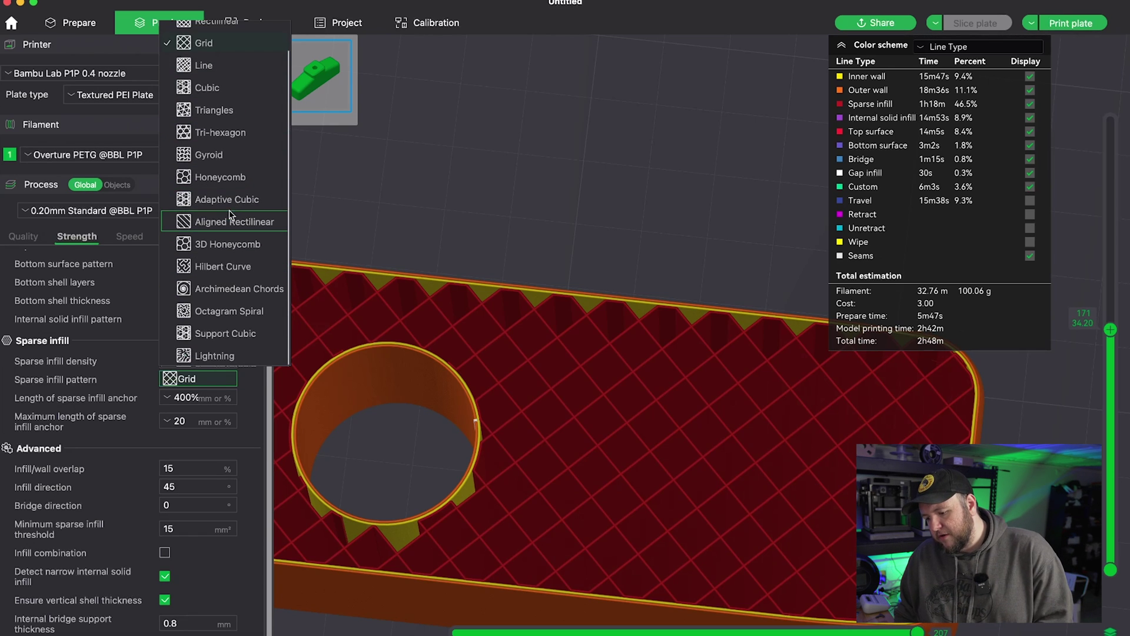
left_click(245, 340)
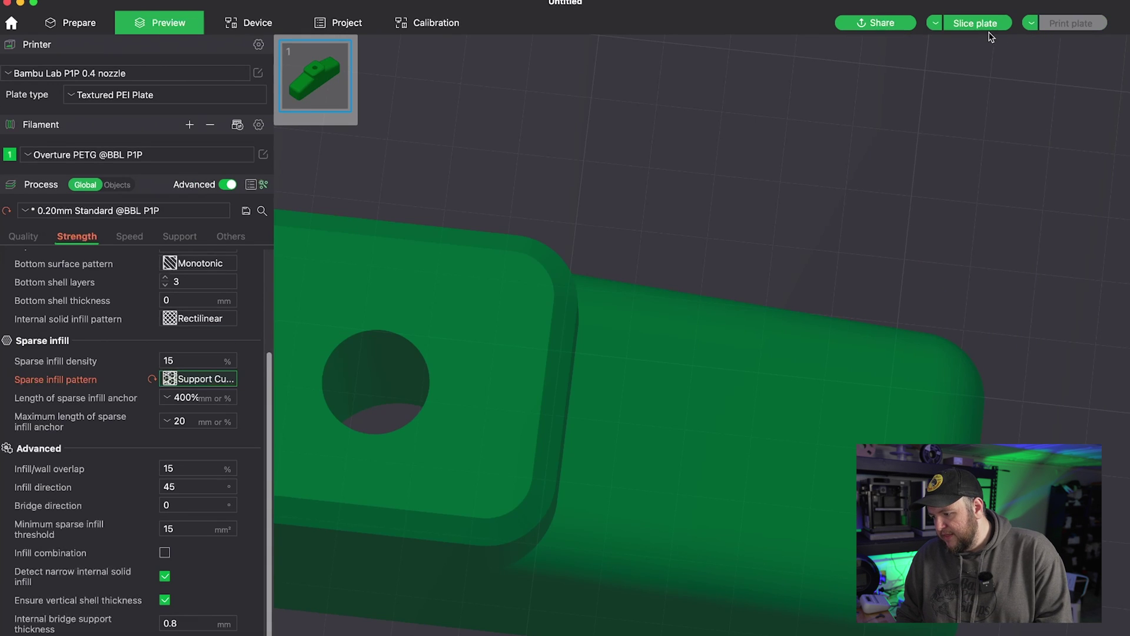
Re-slice with Support Cubic infill and step through the layers up to layer 267 (53.40 mm)
left_click(975, 29)
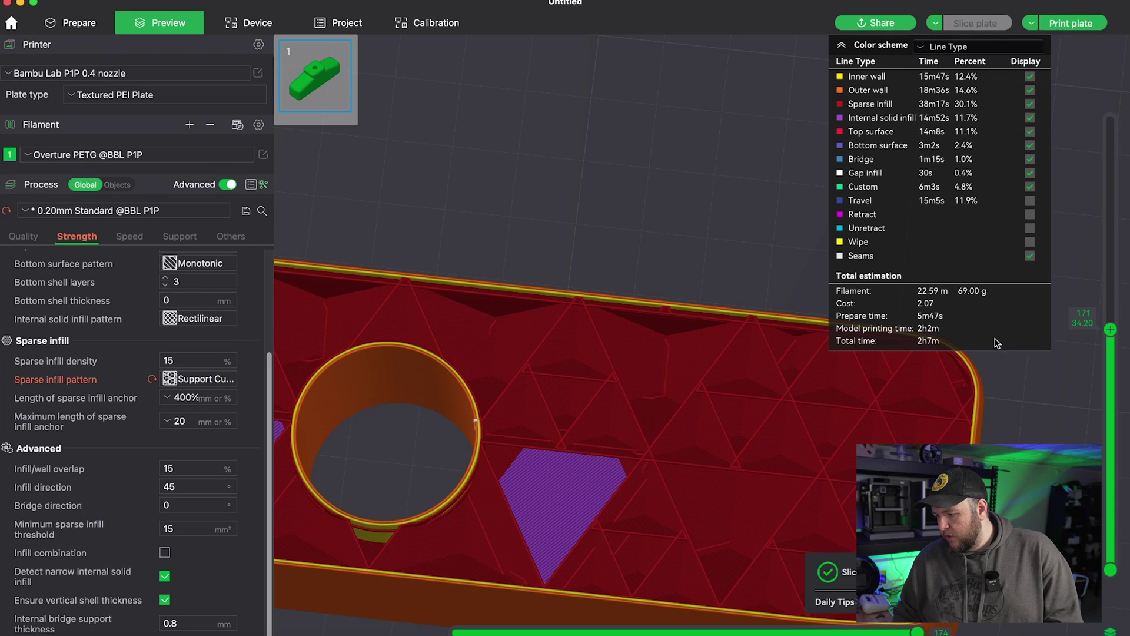
left_click_drag(1111, 328, 1110, 553)
scroll(785, 403, "down", 8)
scroll(785, 403, "down", 2)
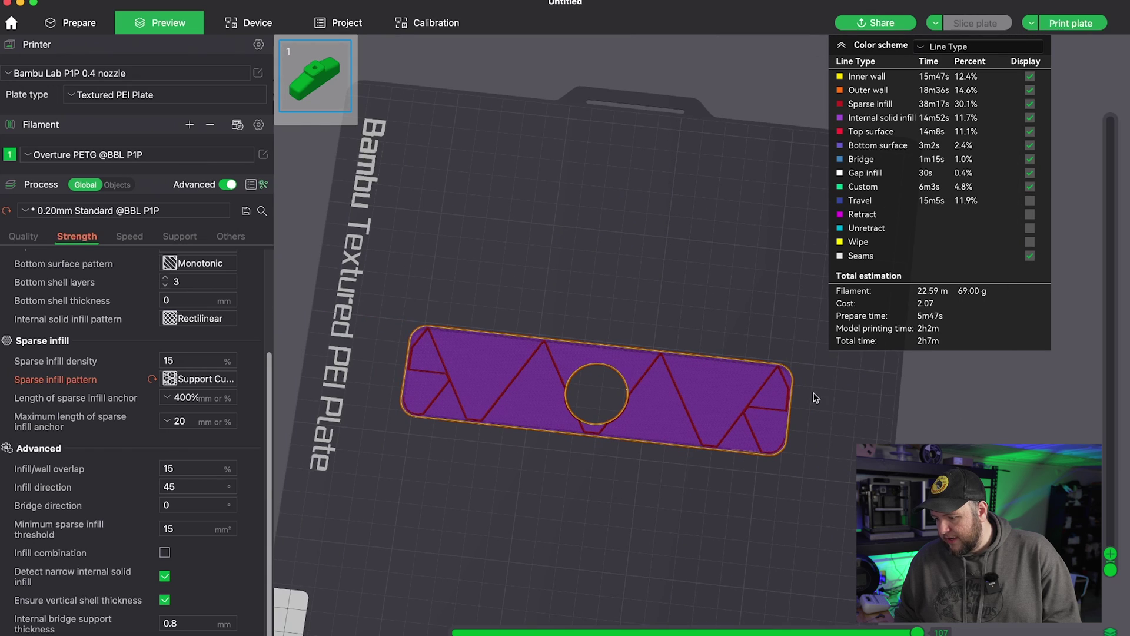
left_click_drag(1111, 554, 1110, 552)
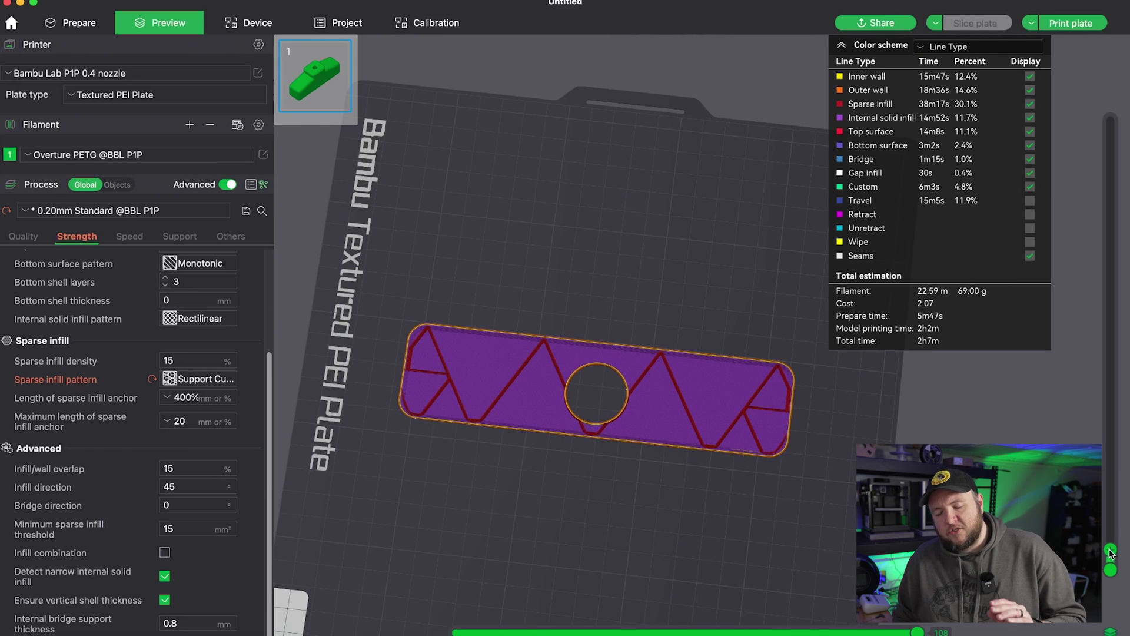
left_click_drag(1110, 551, 1125, 204)
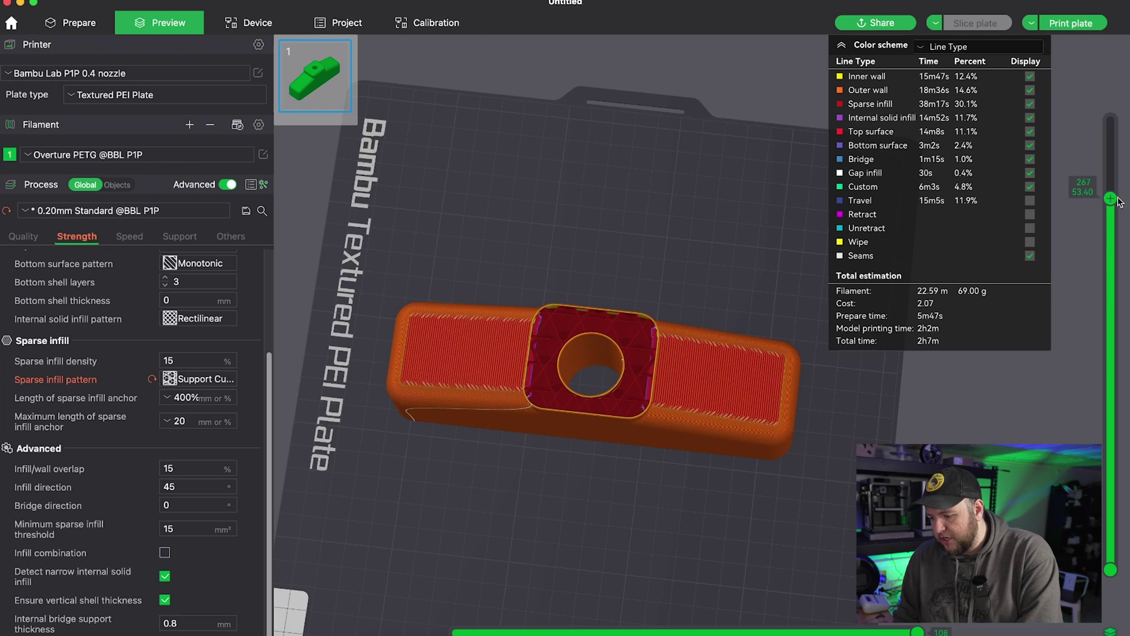